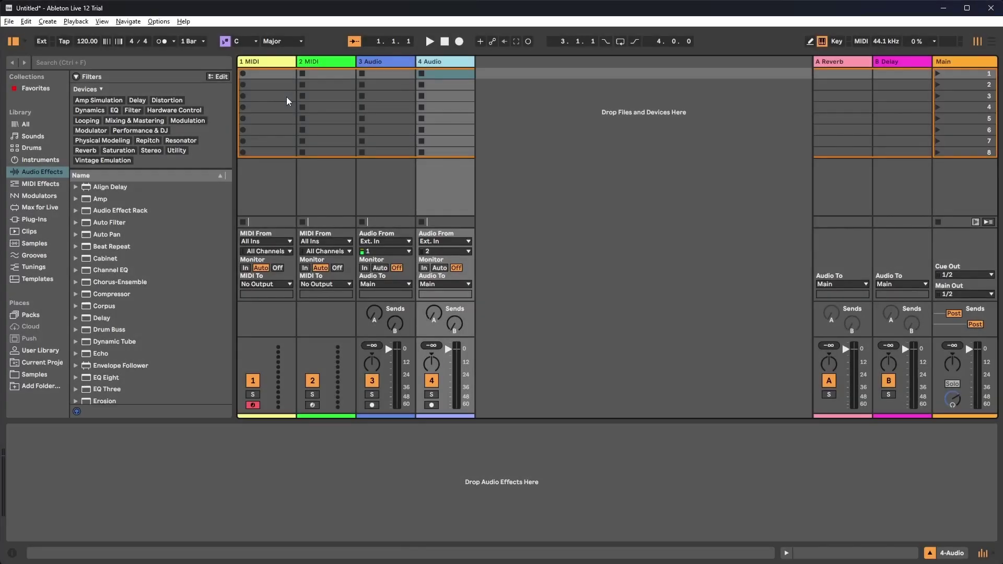
Go to %AppData% and open Ableton\Live 12.0.25\Preferences in File Explorer.
key("super+e")
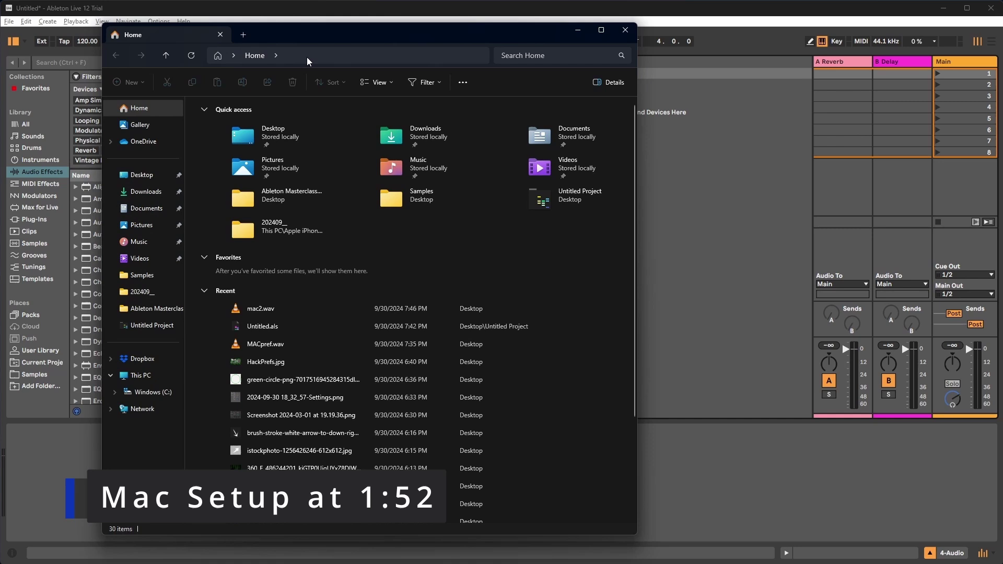
left_click(311, 56)
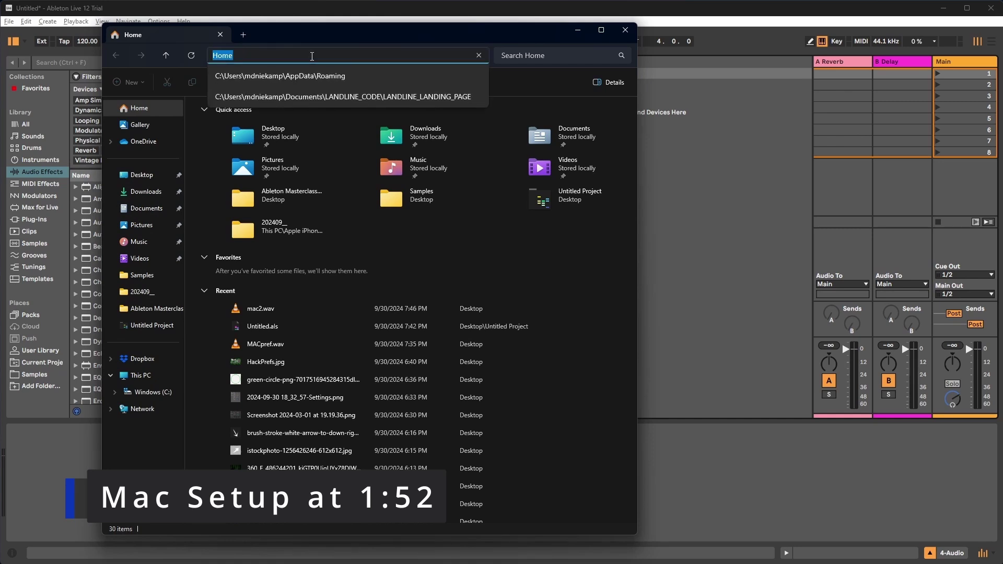
type("%")
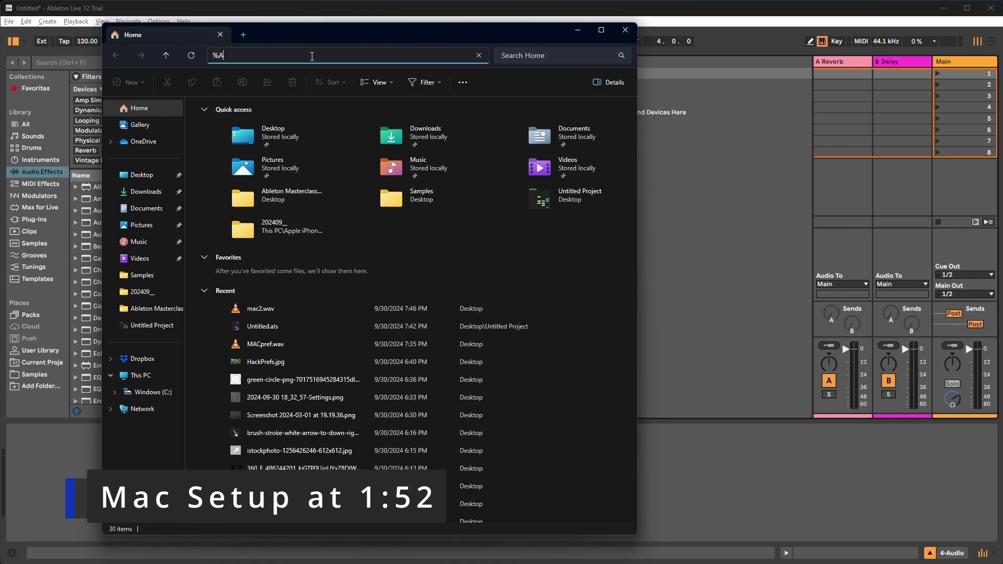
type("AppData")
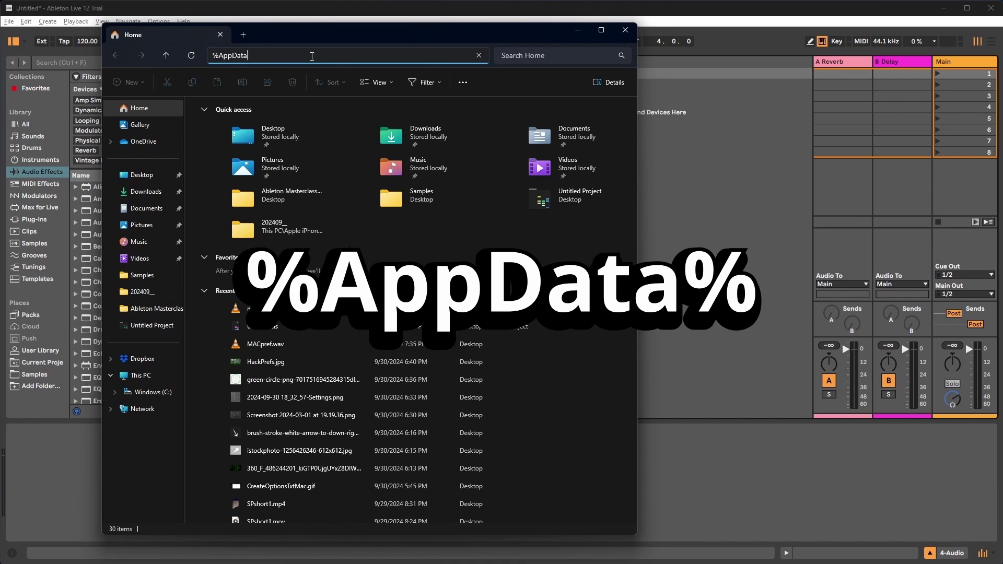
type("%")
key("Return")
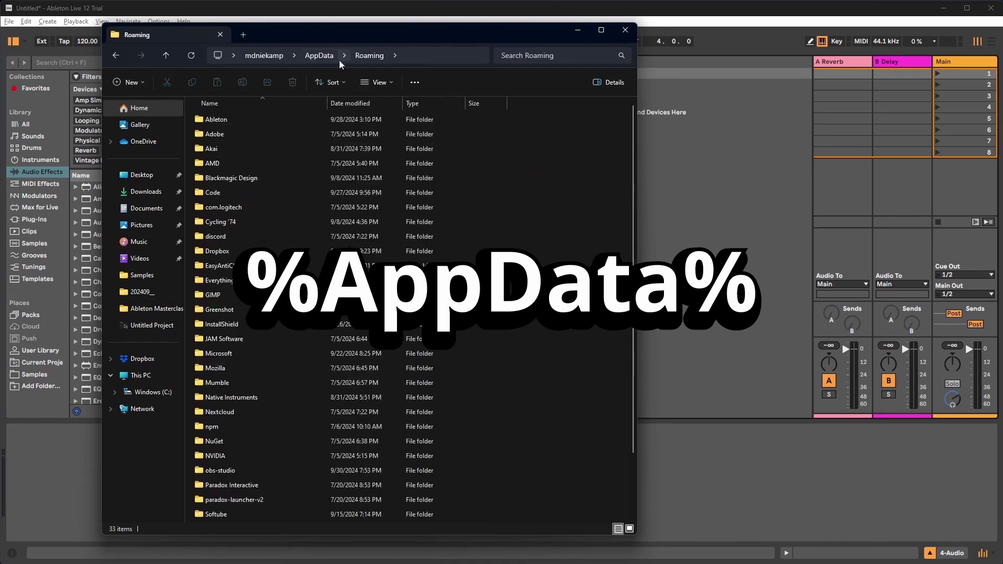
double_click(250, 120)
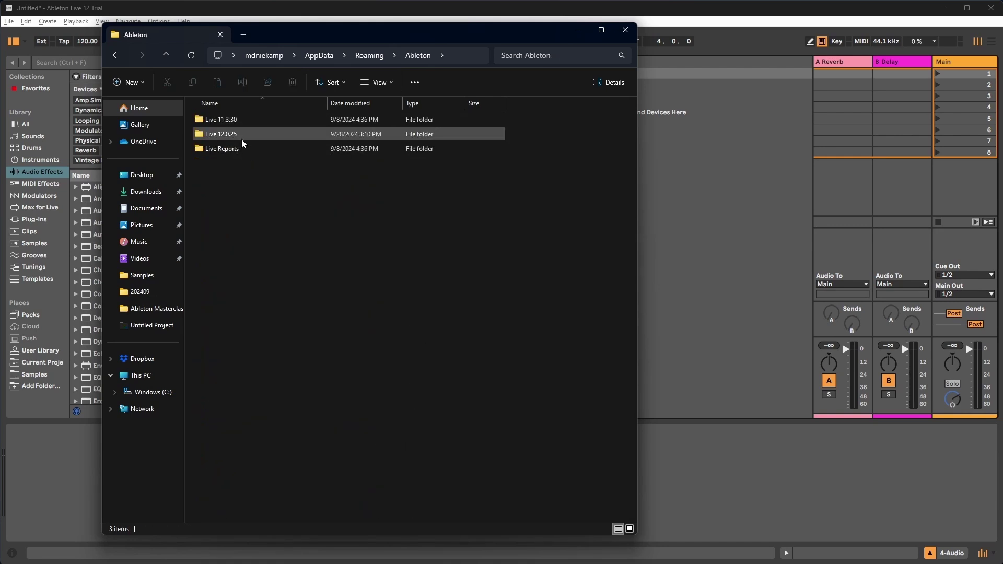
double_click(245, 136)
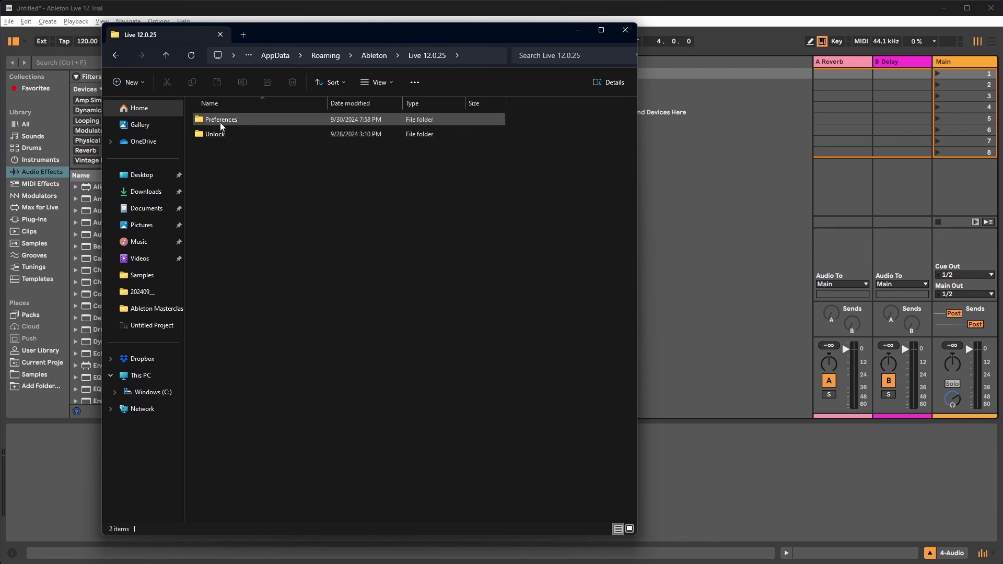
double_click(243, 120)
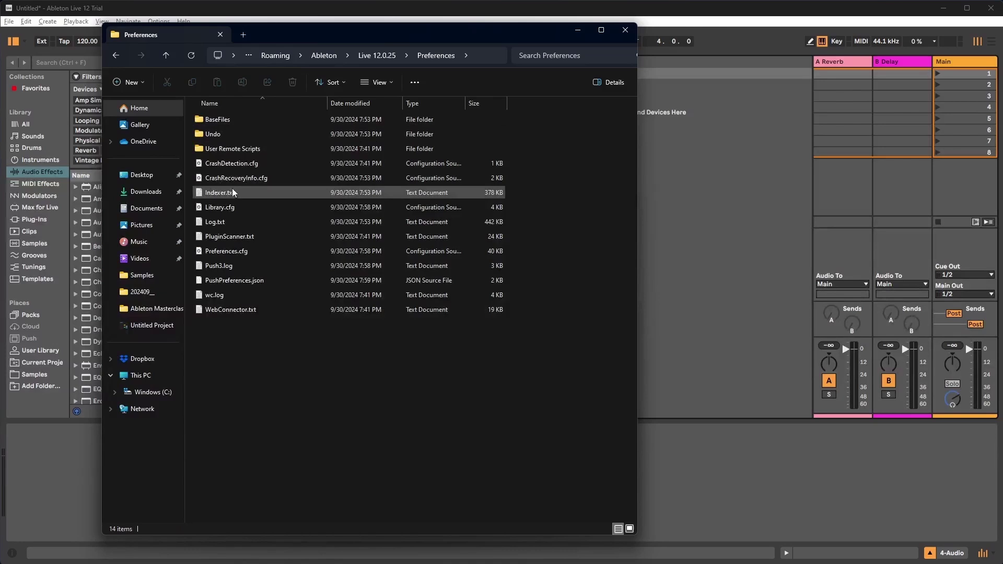
Create a new empty text document named options.txt in the Preferences folder.
right_click(256, 358)
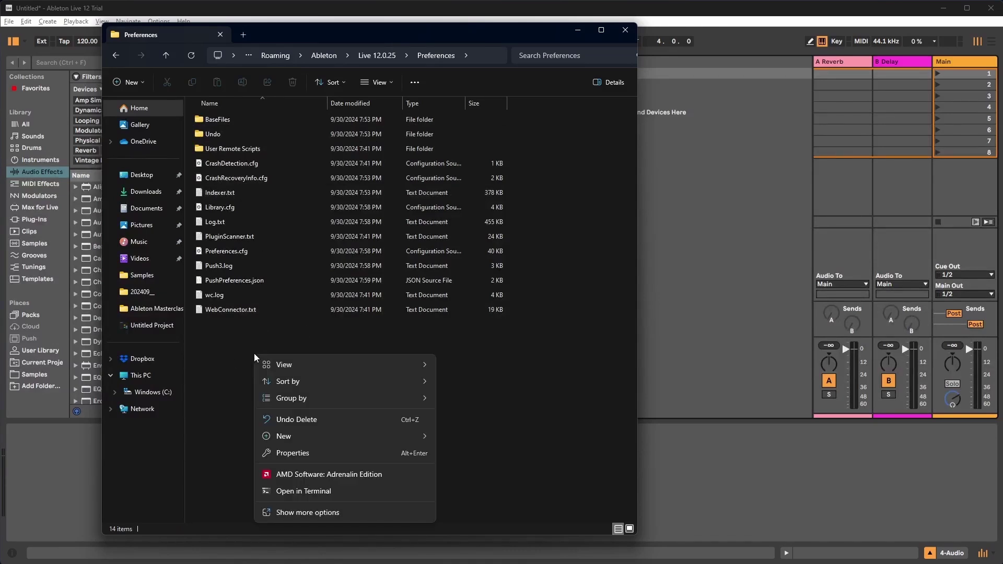
right_click(534, 147)
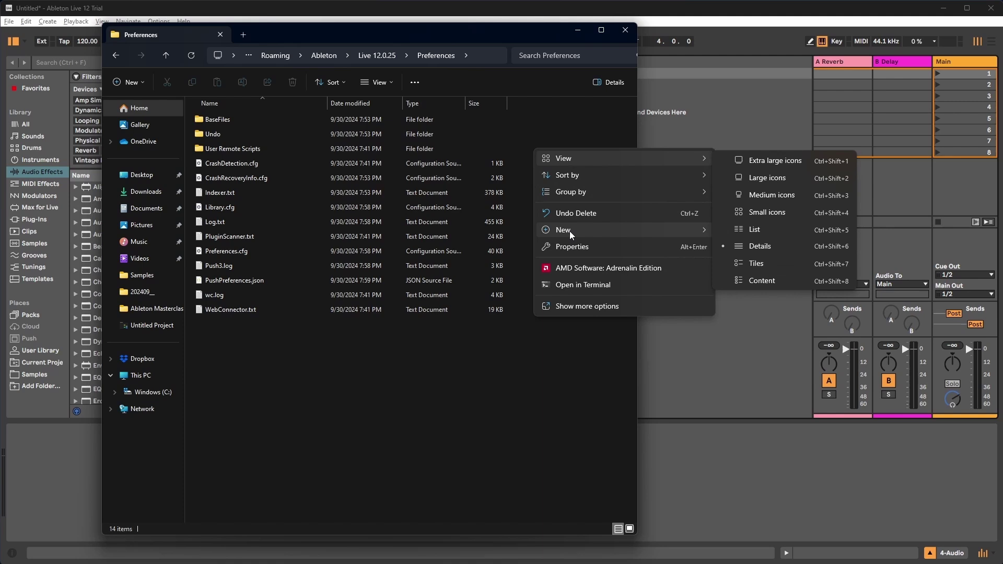
mouse_move(570, 231)
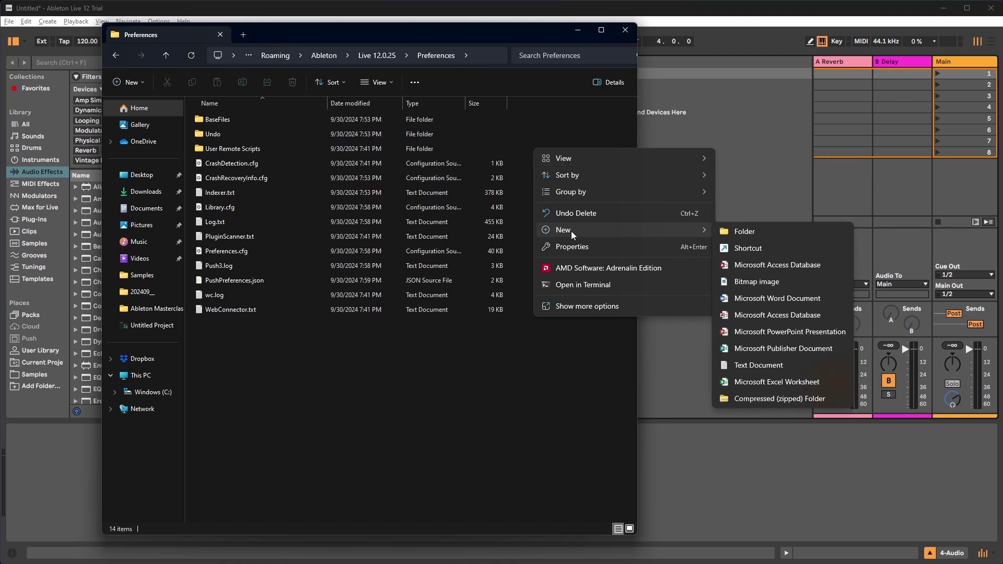
left_click(754, 365)
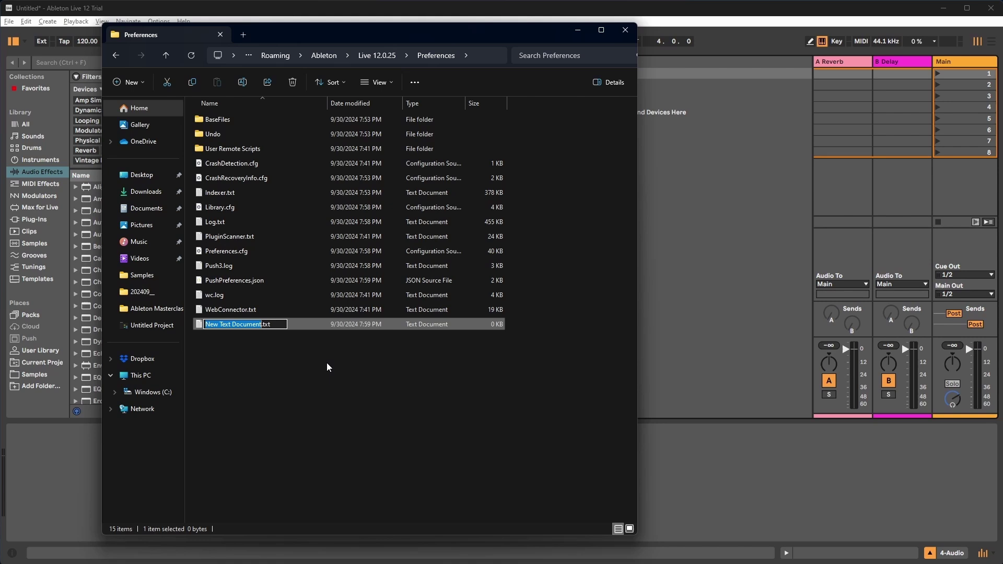
type("opt")
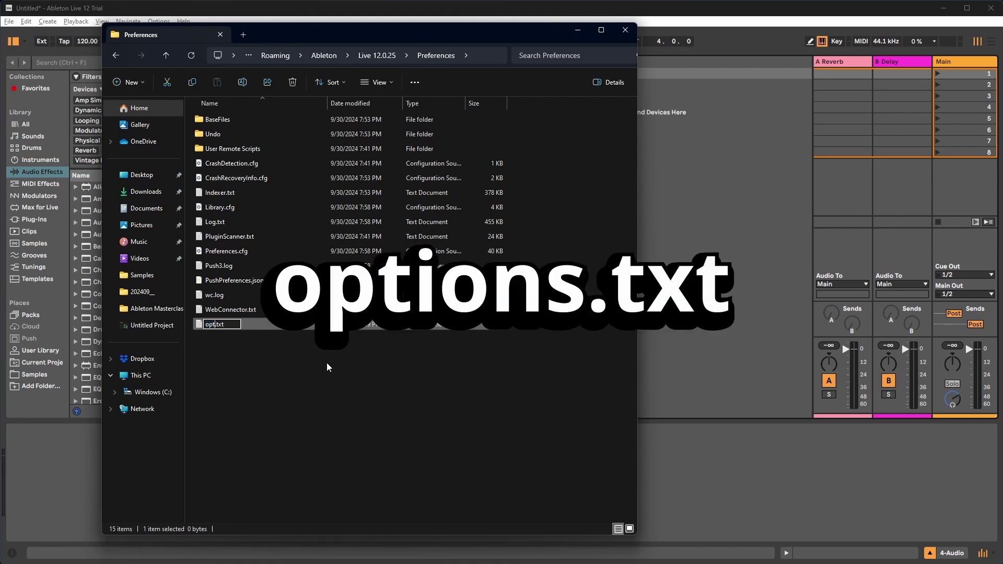
type("ions")
key("Return")
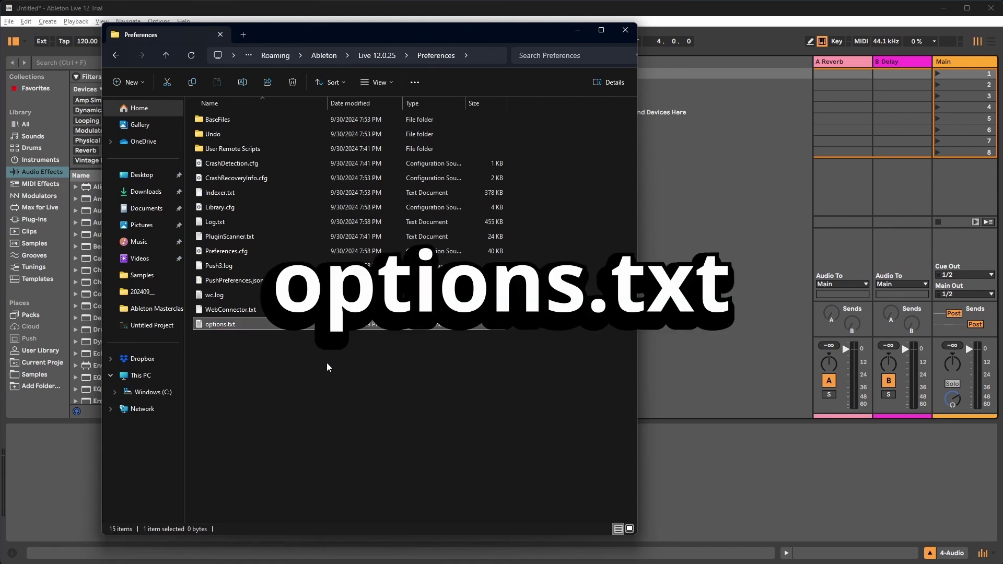
Launch TextEdit from Spotlight to get a blank document.
double_click(228, 325)
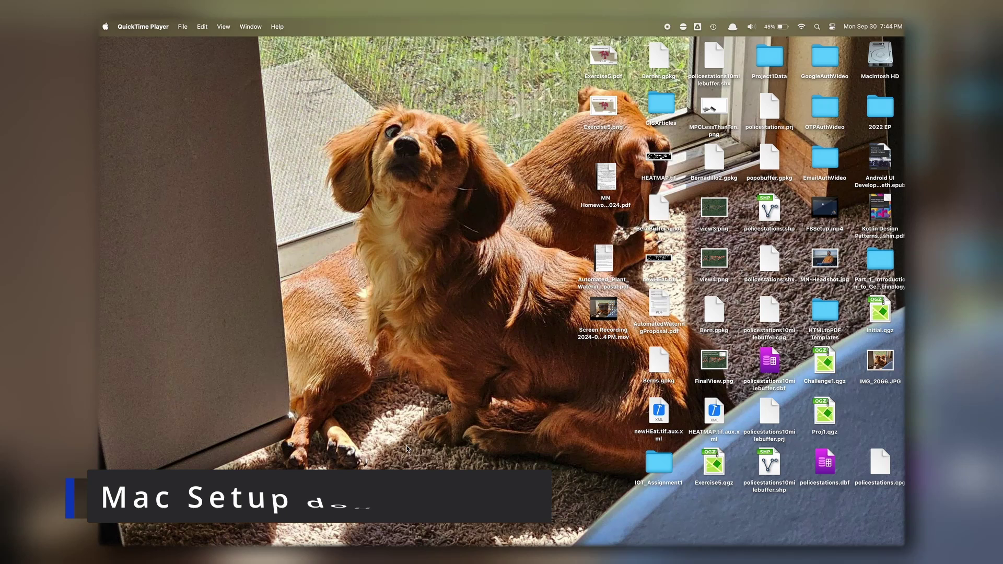
key("super+space")
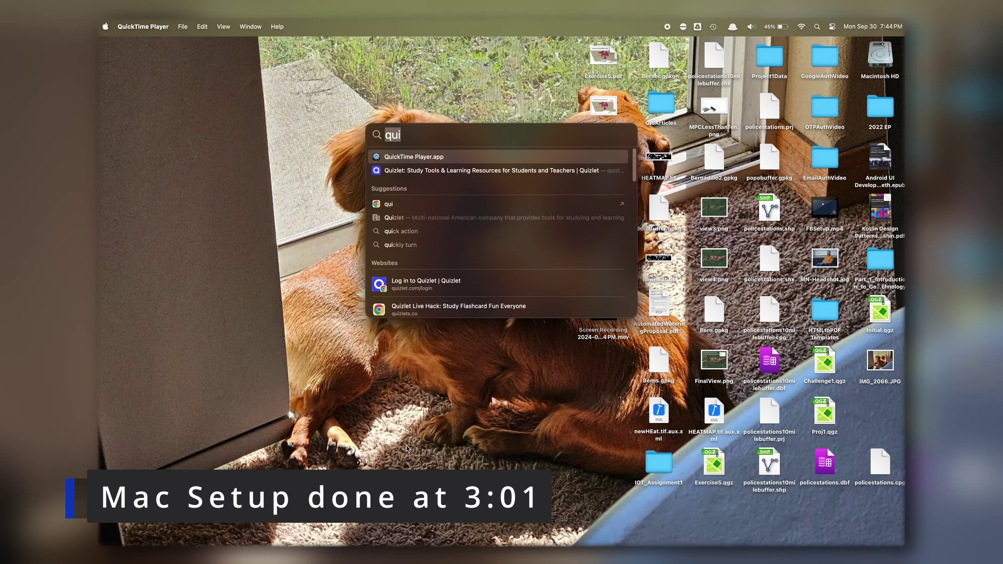
type("textEdit.app")
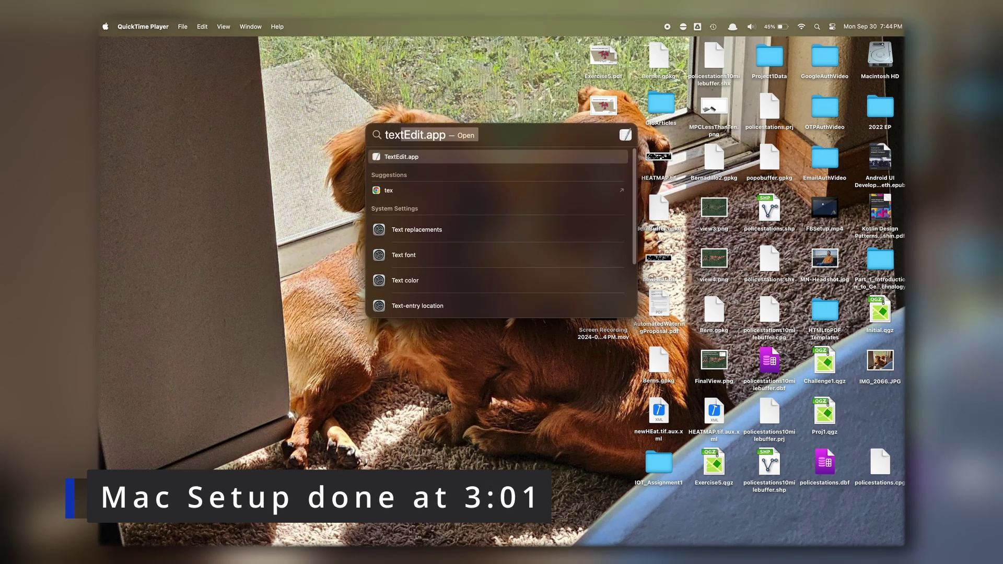
key("Return")
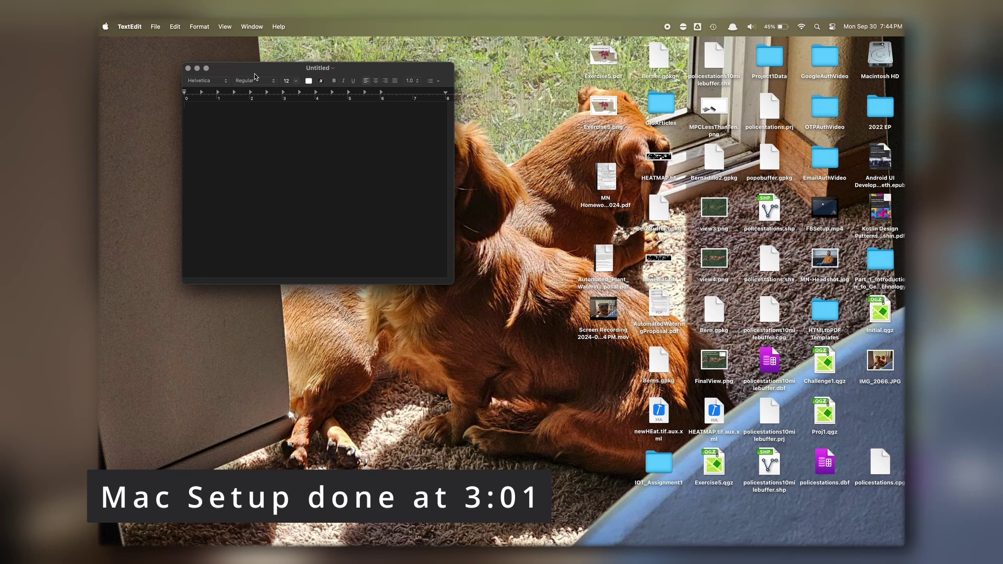
Convert the blank document to plain text and save it as options.txt on the Desktop.
left_click_drag(256, 77, 259, 112)
left_click(200, 27)
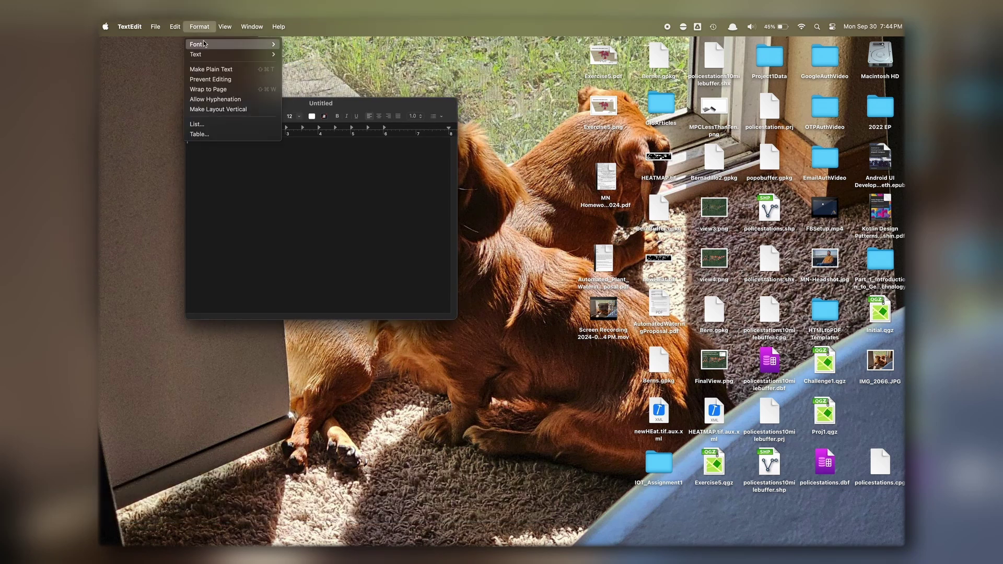
left_click(214, 70)
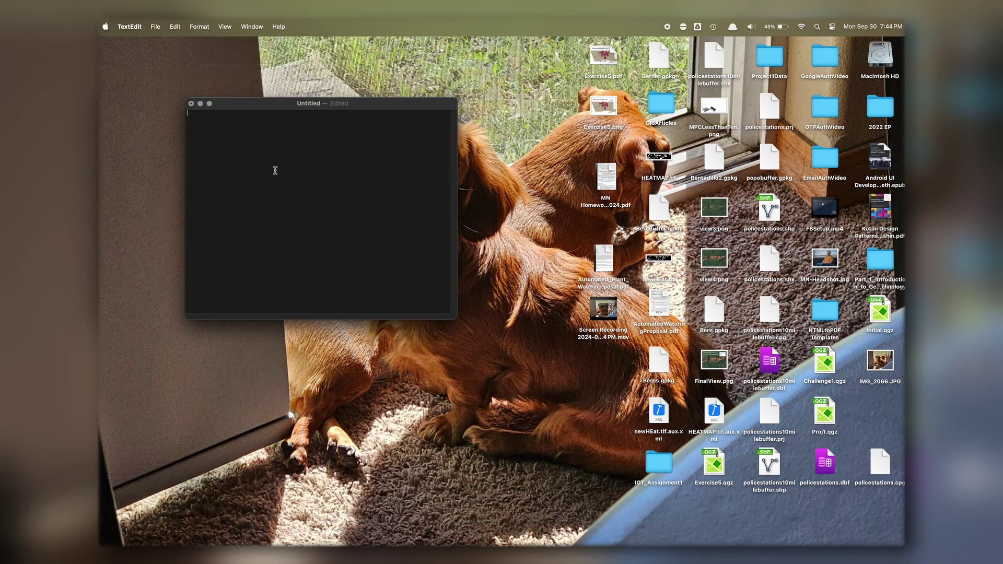
key("super+s")
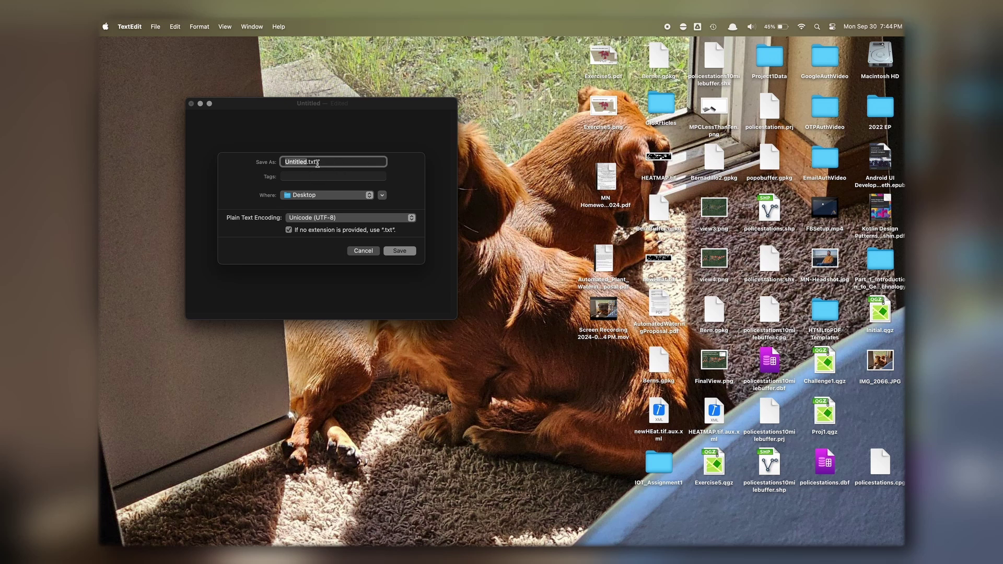
type("options")
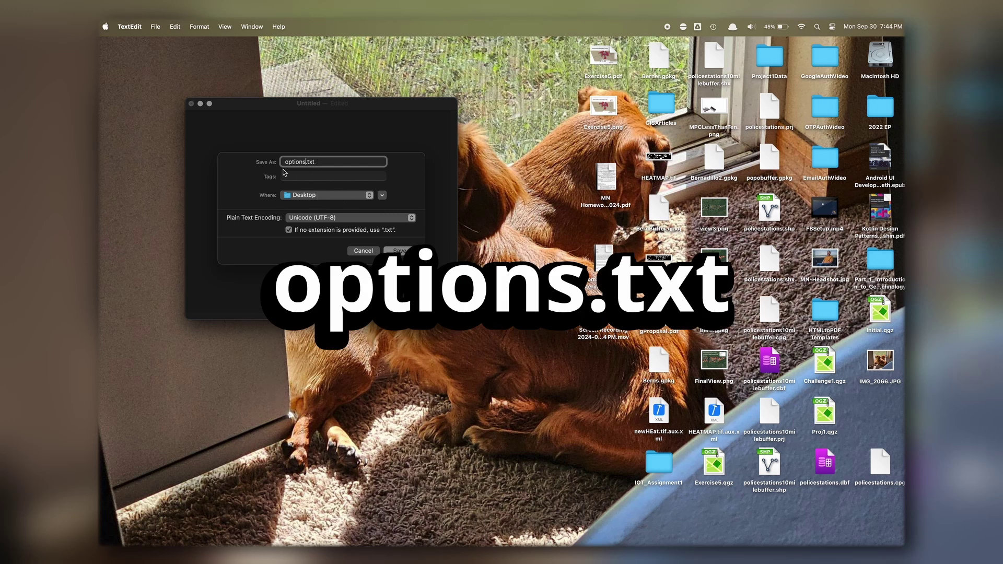
left_click(402, 250)
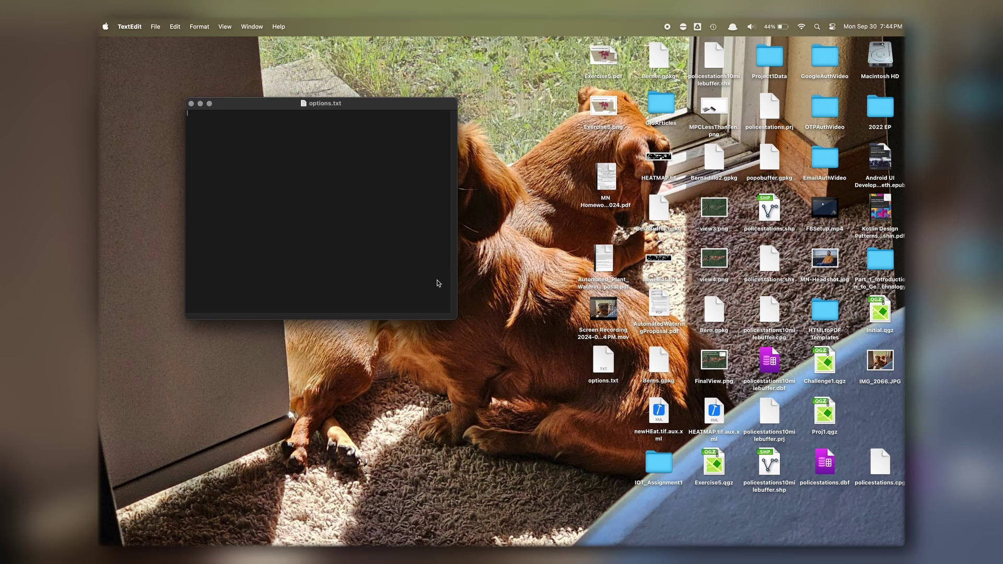
Close the document and open the home folder in Finder with hidden files revealed.
left_click(191, 103)
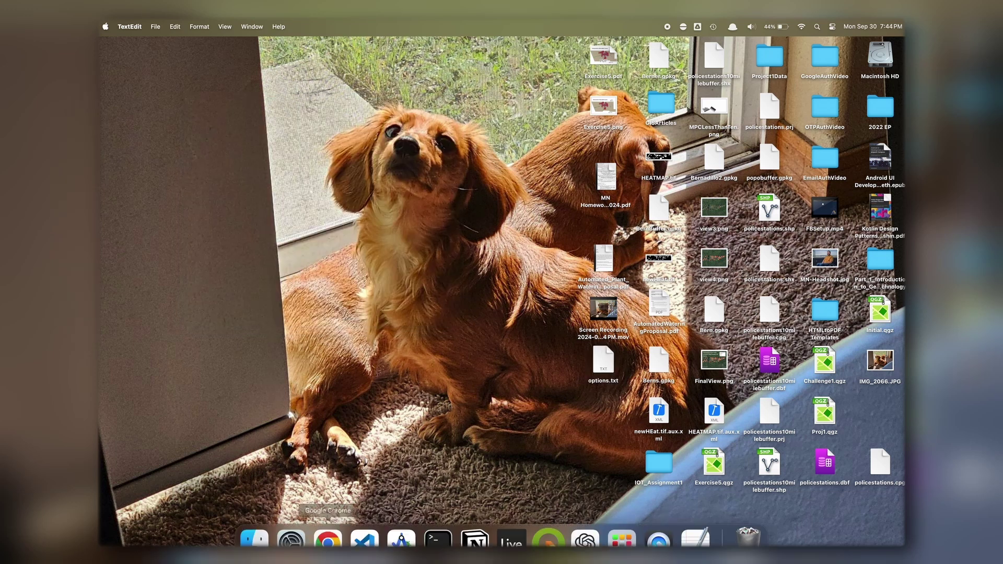
left_click(267, 527)
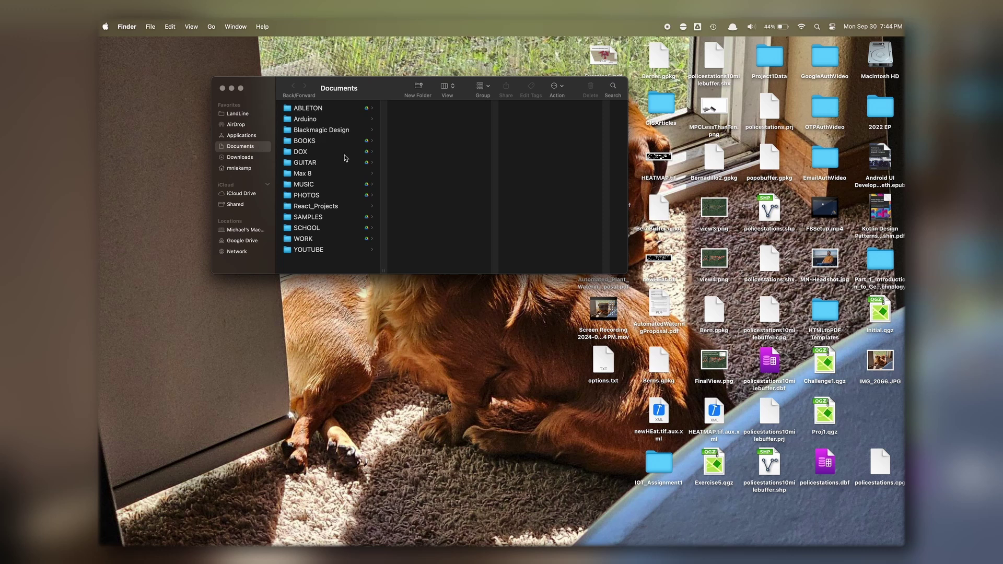
left_click(240, 168)
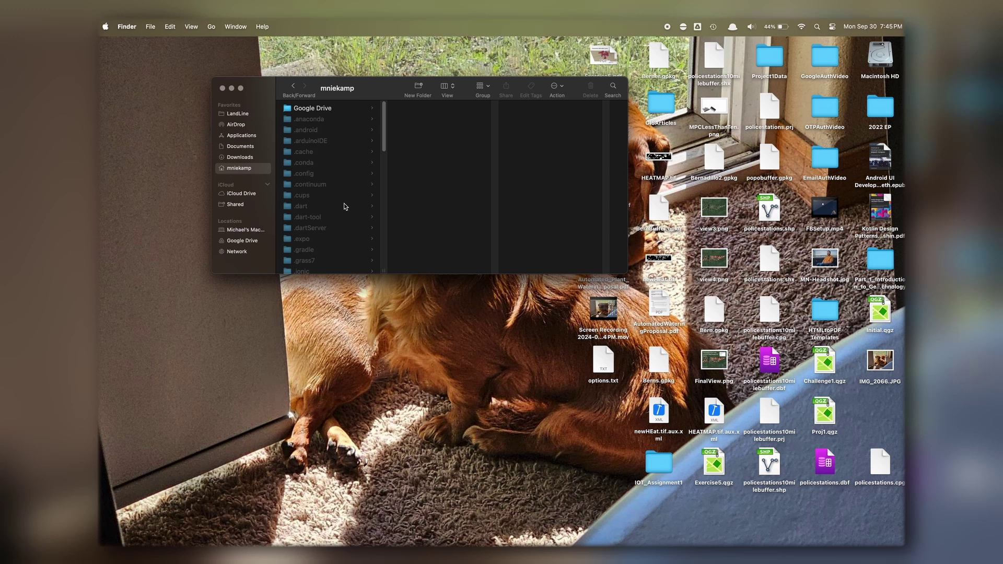
scroll(345, 213, "down", 2)
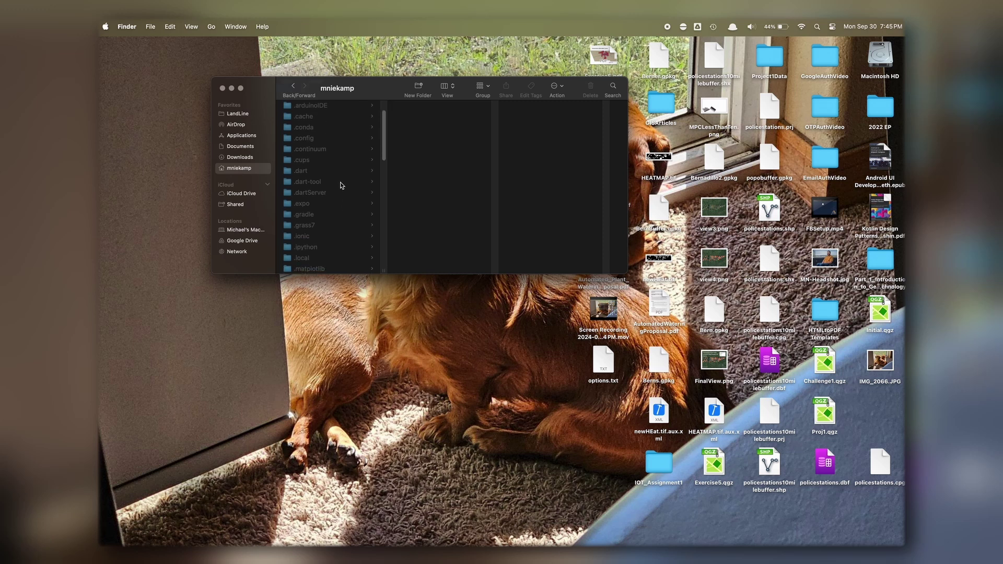
scroll(336, 185, "down", 10)
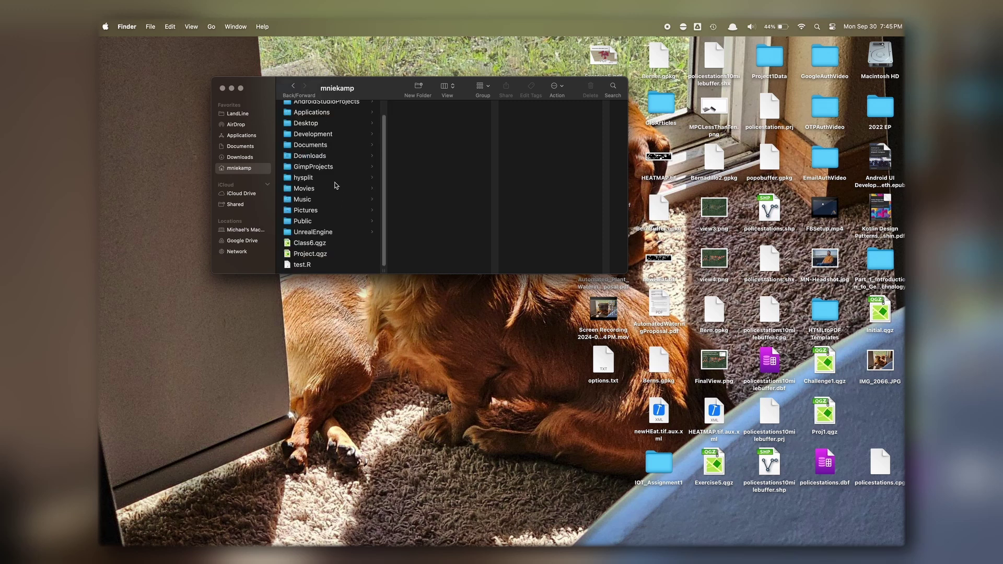
key("super+shift+period")
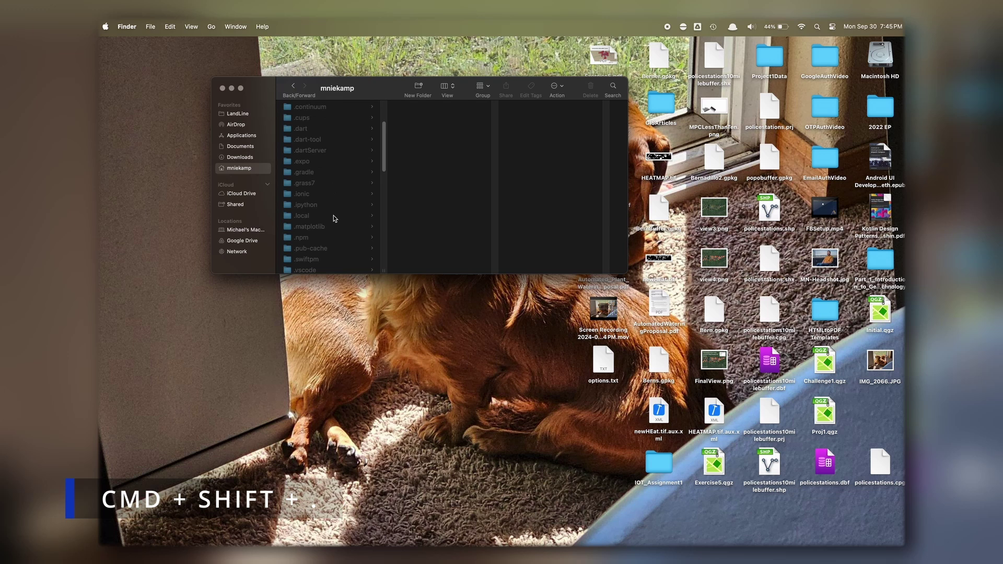
scroll(335, 219, "down", 3)
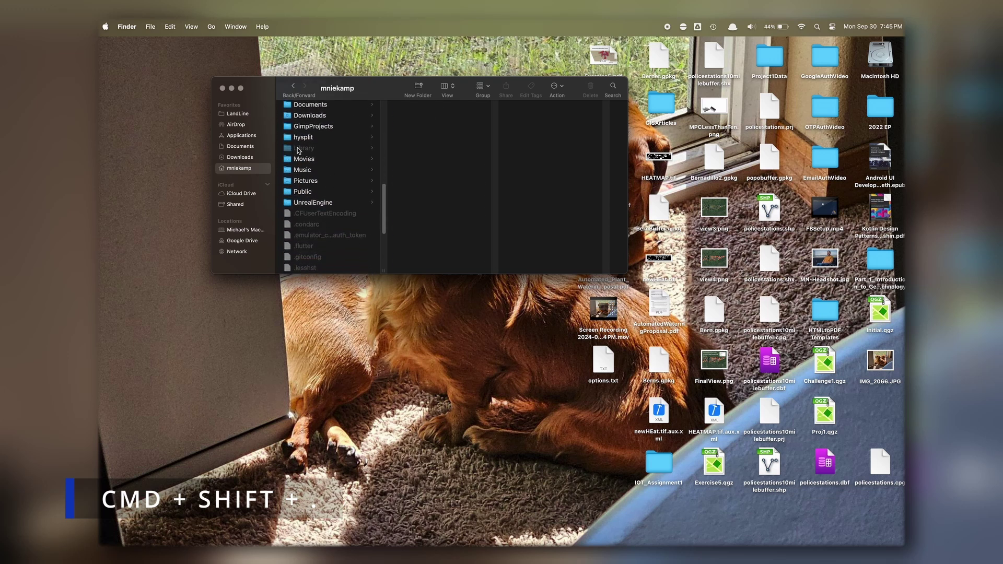
Navigate to Library > Preferences > Ableton > Live 11.3.13.
left_click(316, 149)
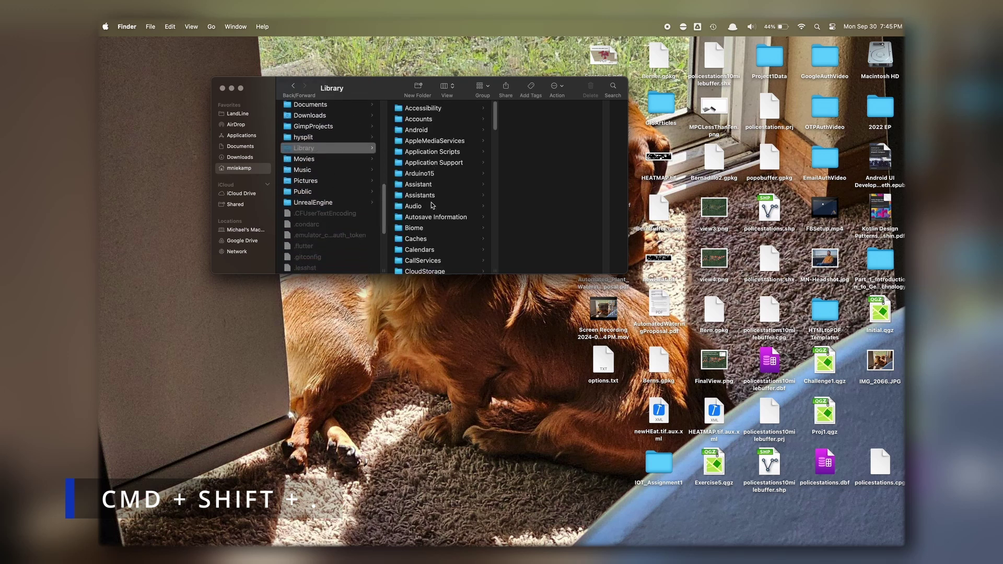
scroll(431, 205, "down", 15)
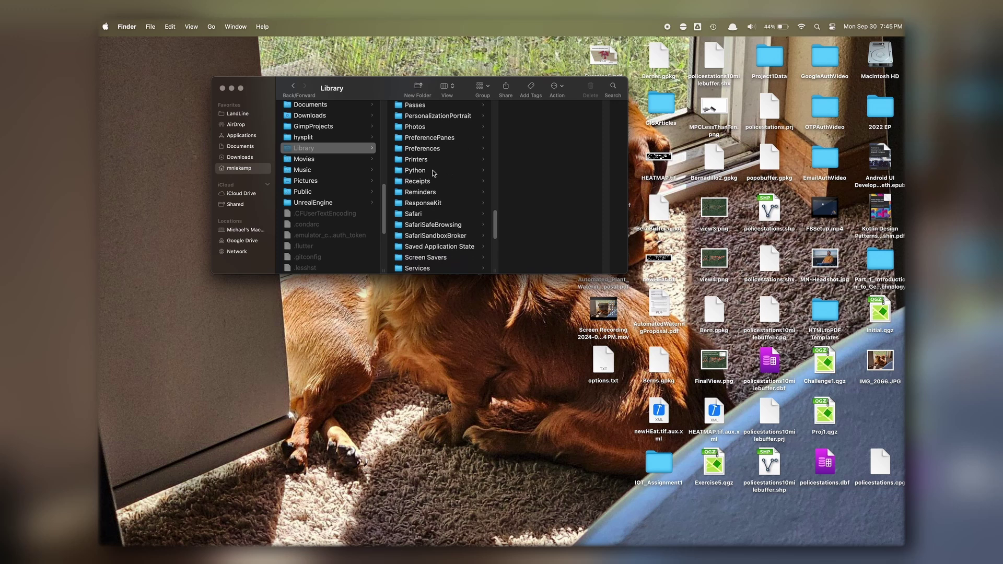
left_click(410, 150)
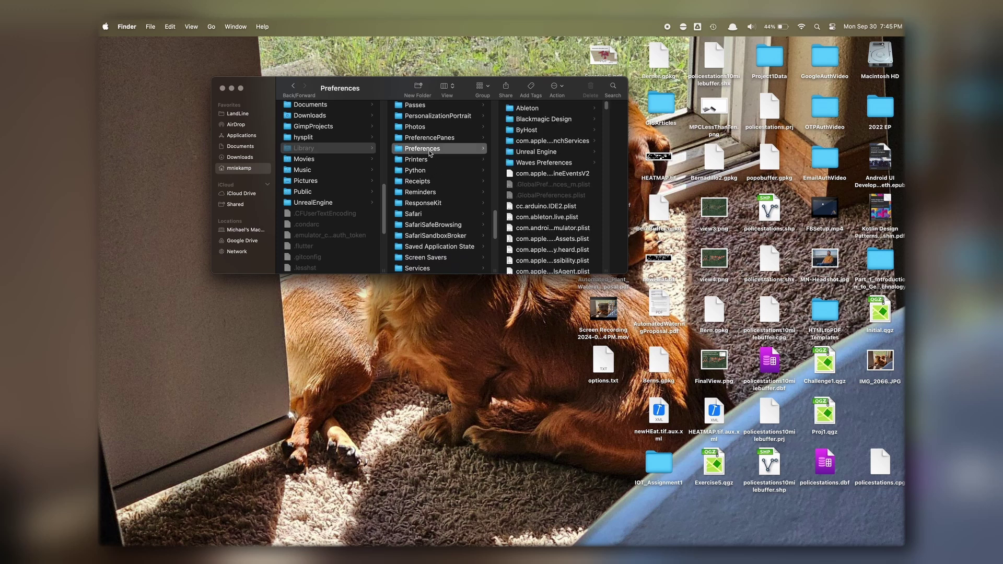
left_click(543, 111)
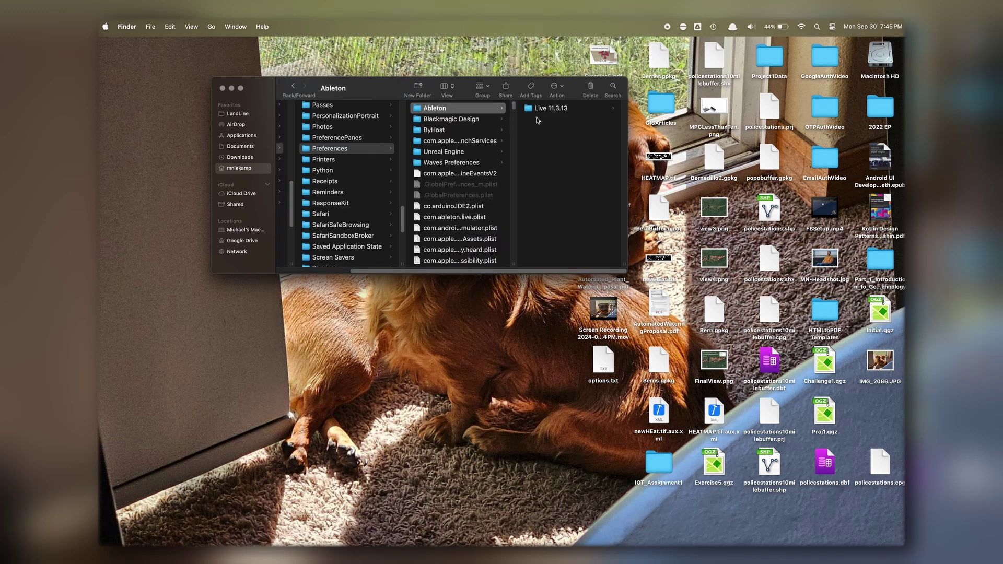
left_click(559, 110)
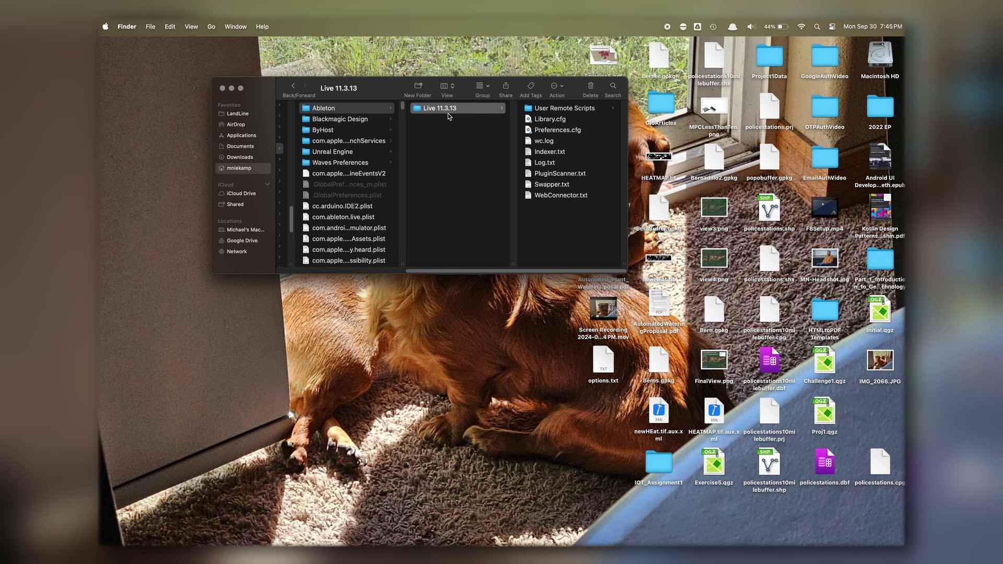
Drag options.txt from the desktop into the Live 11.3.13 folder and open it.
left_click(609, 360)
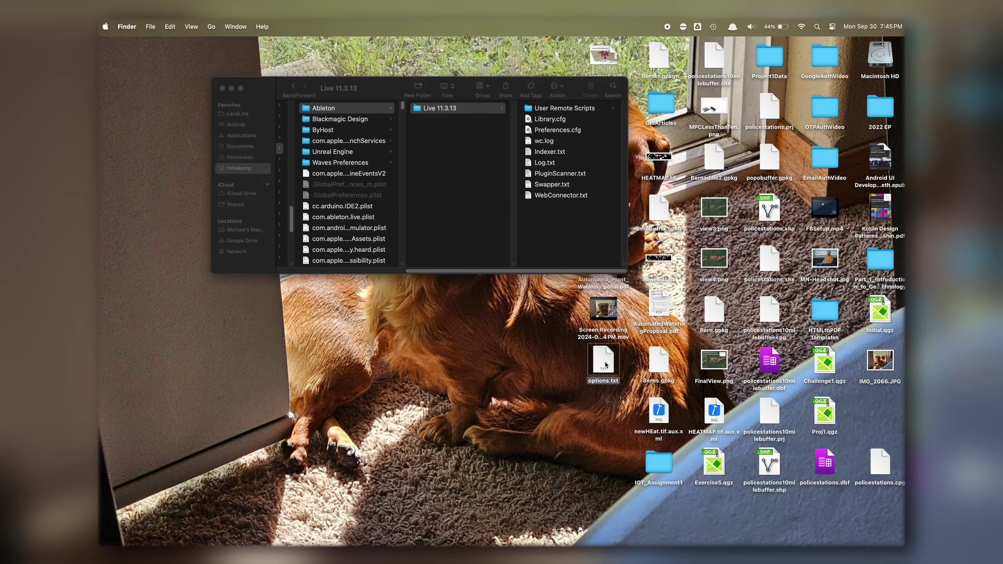
left_click_drag(606, 364, 557, 234)
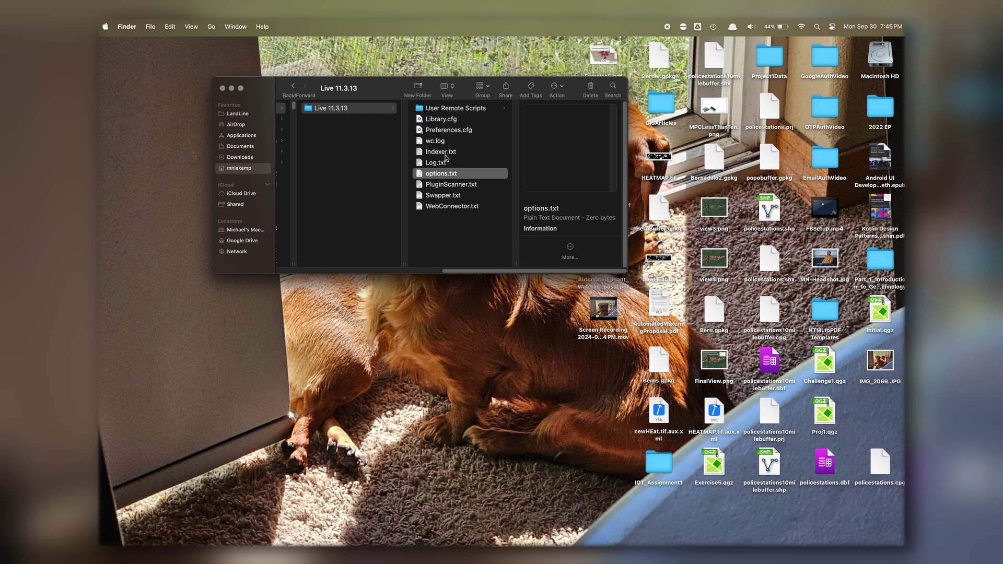
double_click(443, 174)
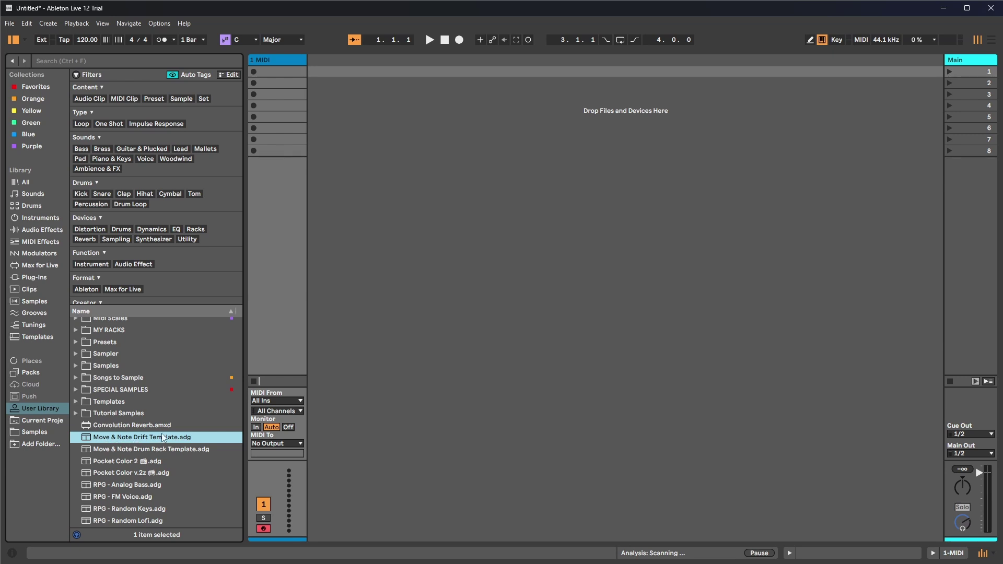
Load Move & Note Drum Rack Template and add Move & Note Drift Template as a second track.
left_click(148, 449)
left_click(148, 438)
double_click(163, 388)
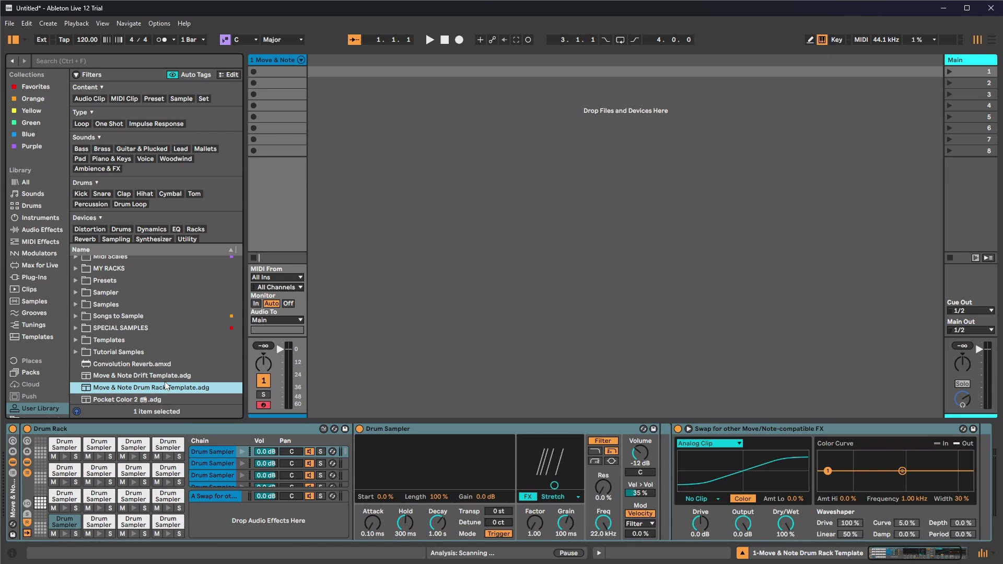
left_click_drag(138, 375, 312, 83)
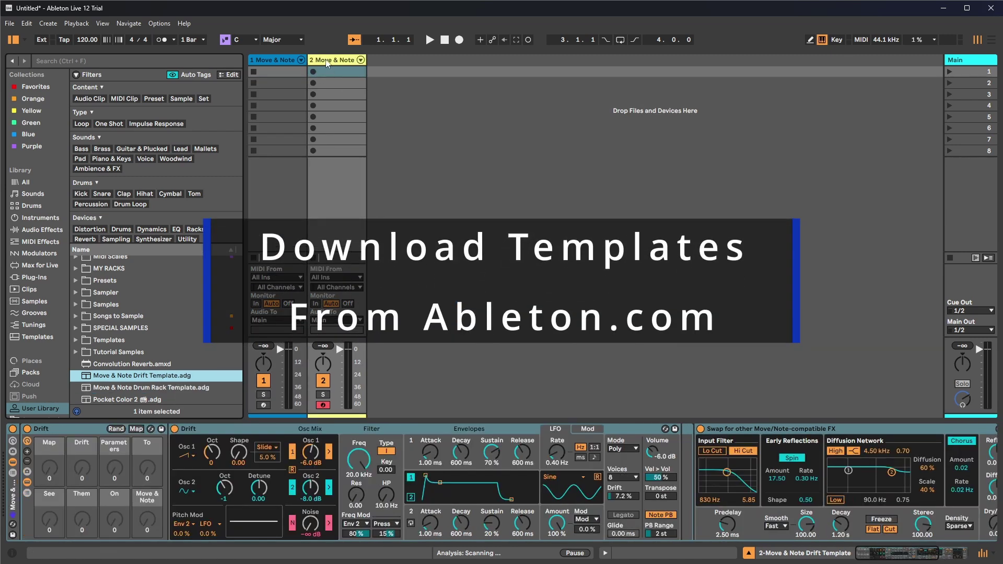
Inspect the Drift chain, selecting the reverb and the Drift and See macro knobs.
left_click(873, 555)
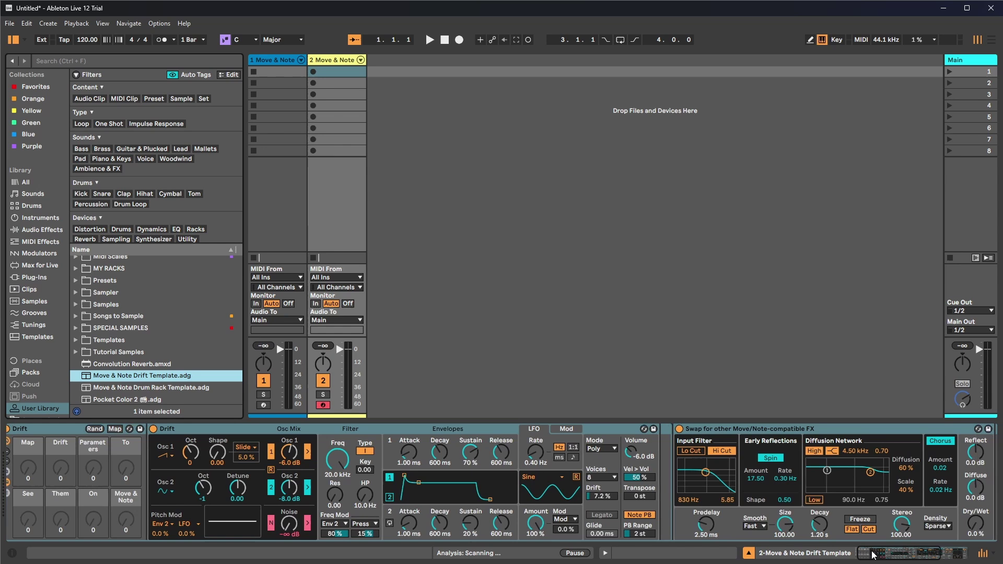
left_click_drag(873, 555, 906, 555)
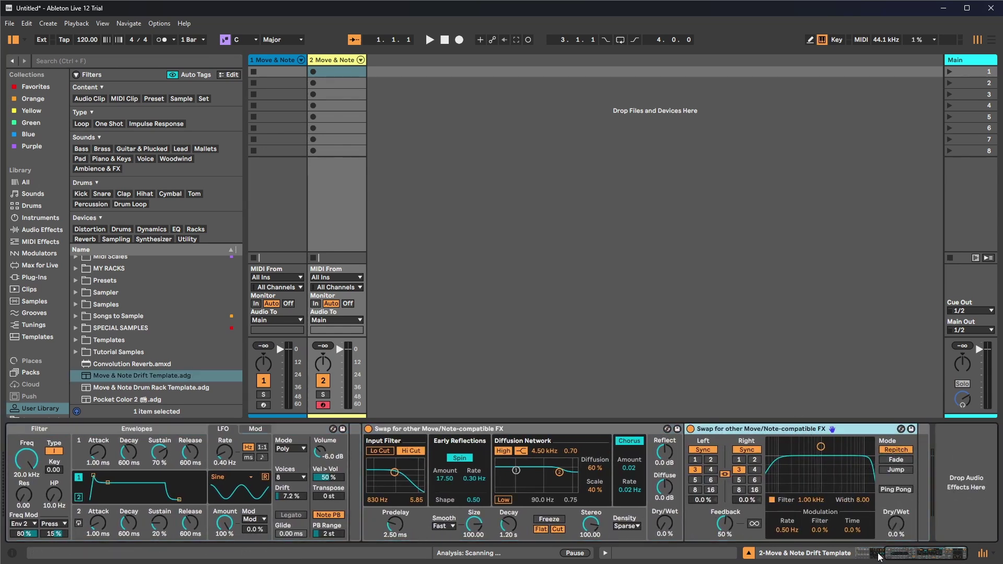
left_click(936, 557)
left_click(792, 433)
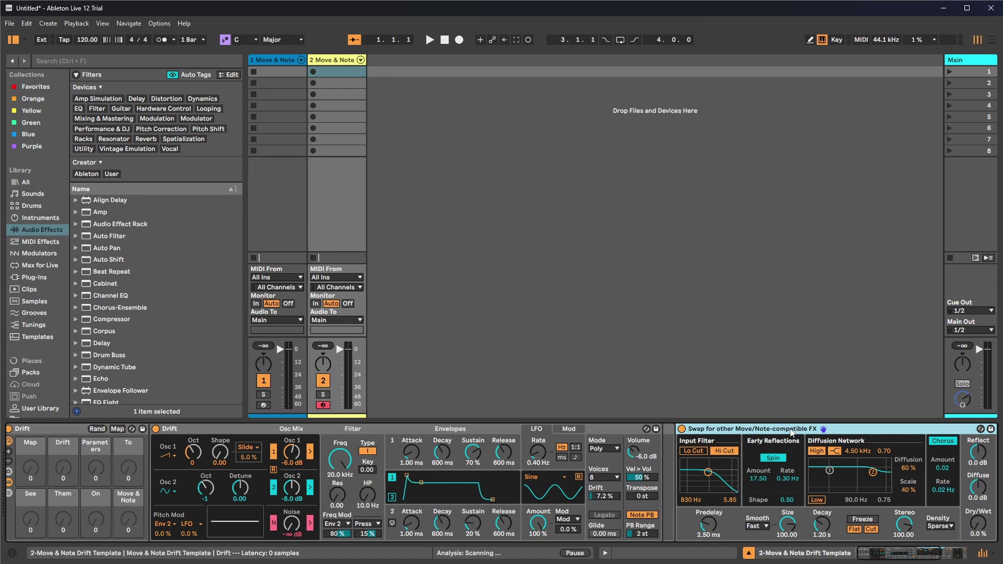
scroll(16, 512, "left", 1)
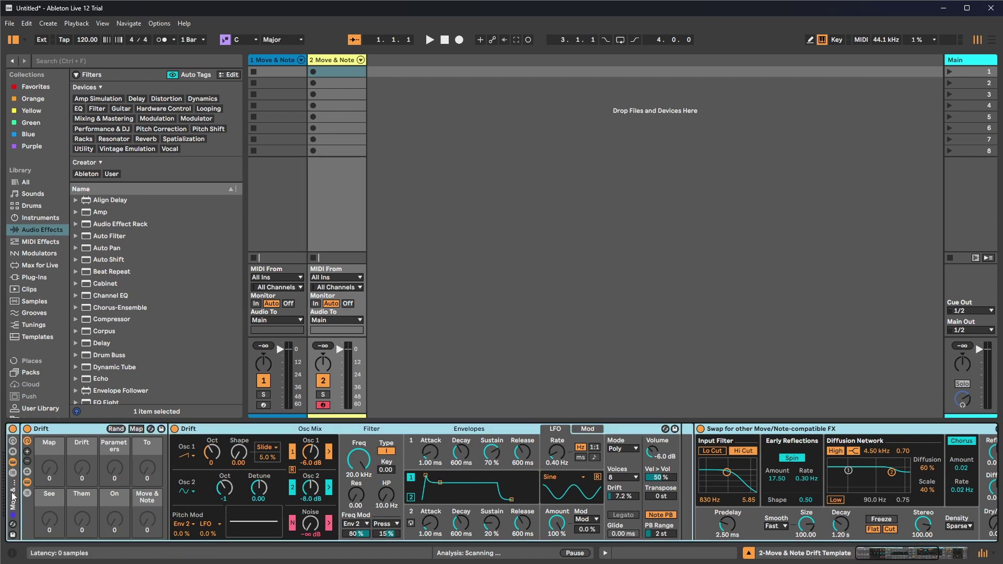
left_click(53, 441)
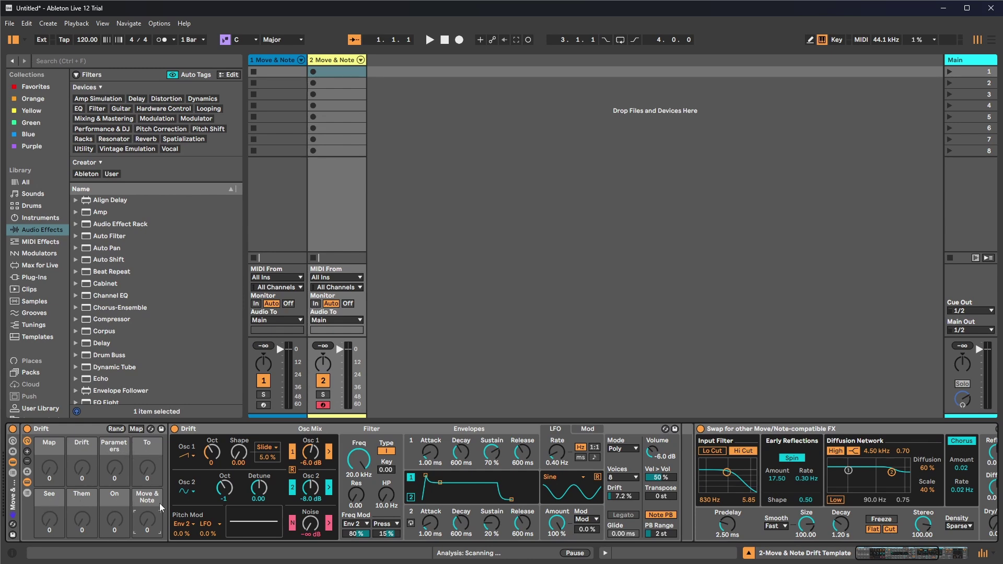
left_click(48, 496)
Map Envelope 1 Decay to the Map macro and check the macro mapping status panel.
right_click(461, 453)
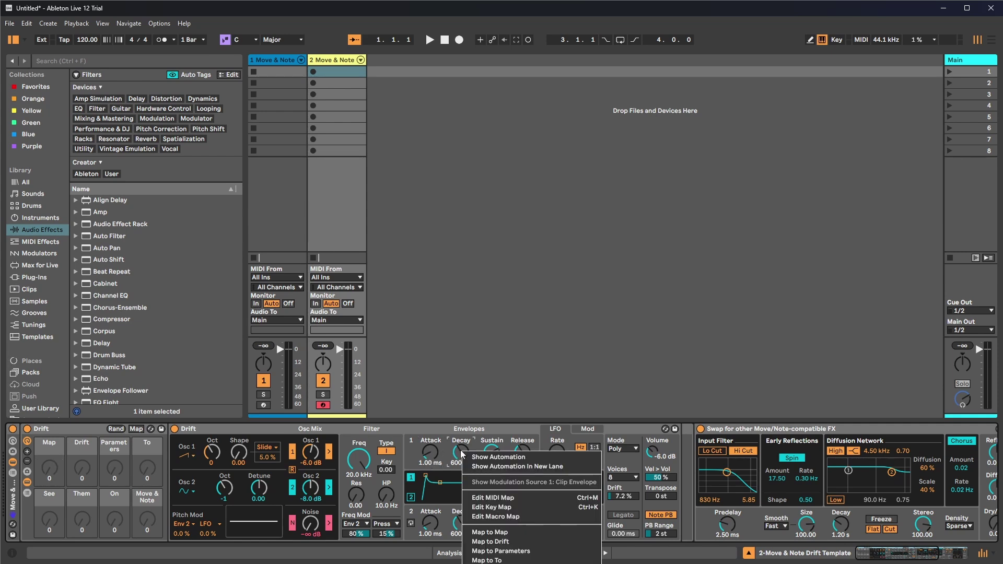
left_click(502, 533)
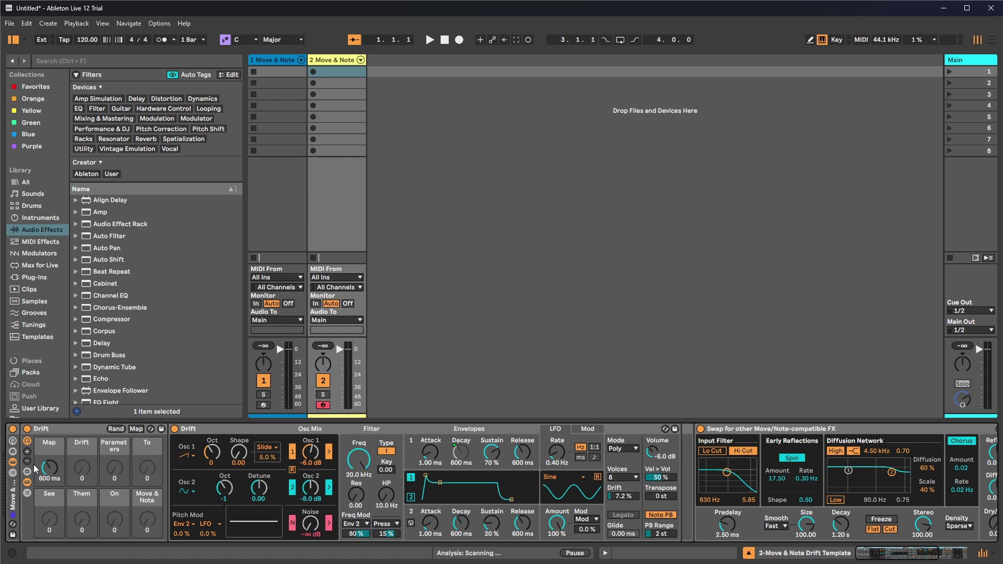
left_click(13, 441)
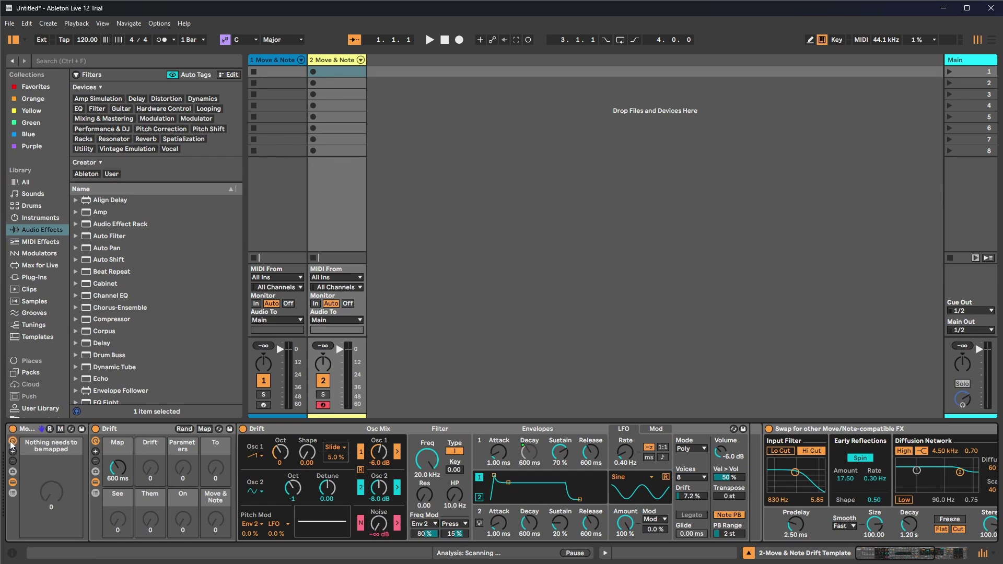
left_click(12, 442)
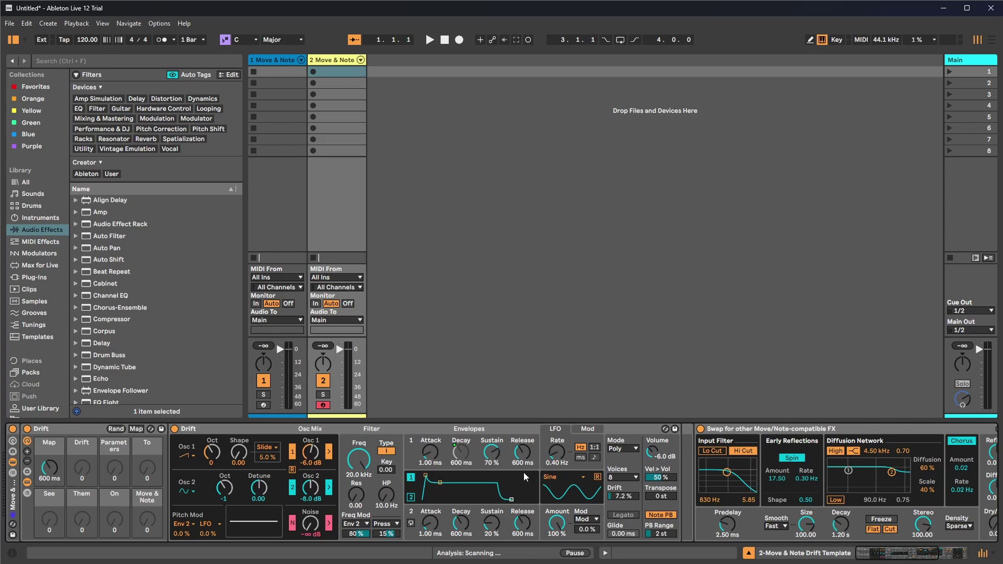
Select the swappable reverb, swap it once, then delete it from the Drift chain.
mouse_move(890, 553)
left_mouse_down()
mouse_move(961, 554)
mouse_move(886, 554)
left_mouse_up()
left_click(805, 429)
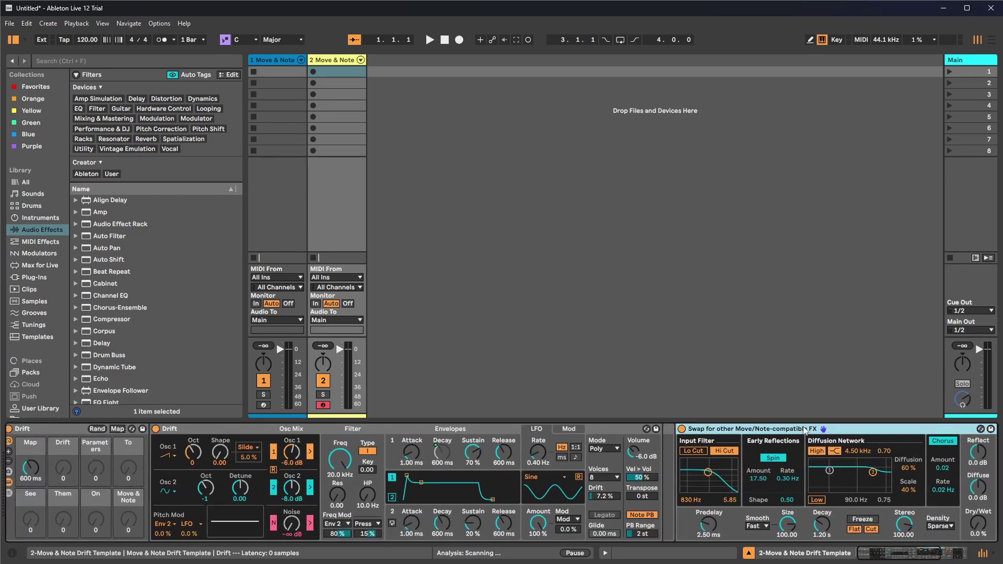
key("Down")
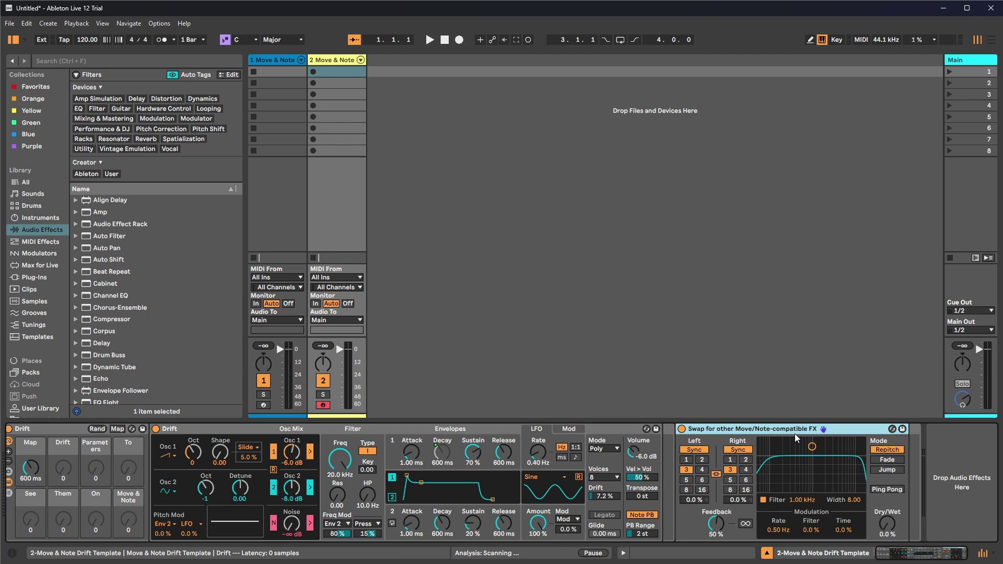
key("Delete")
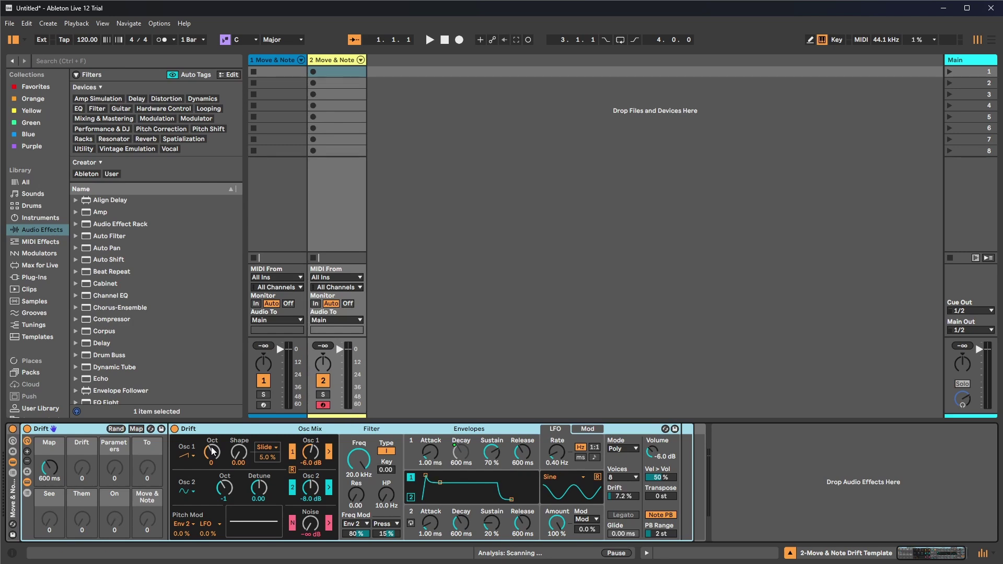
Save the collapsed Drift rack as a Move/Note preset named v on the Desktop.
left_click(14, 504)
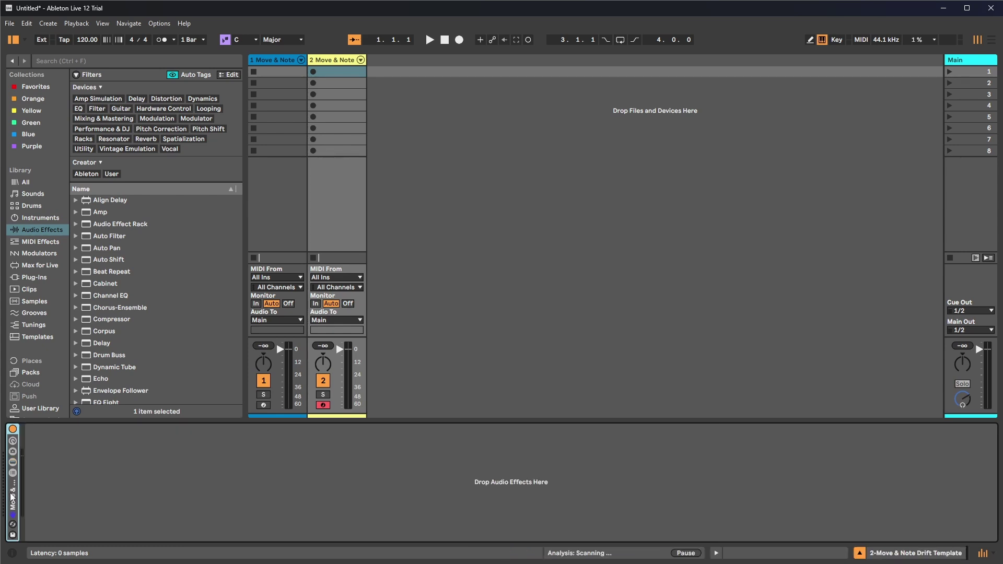
double_click(12, 496)
right_click(14, 492)
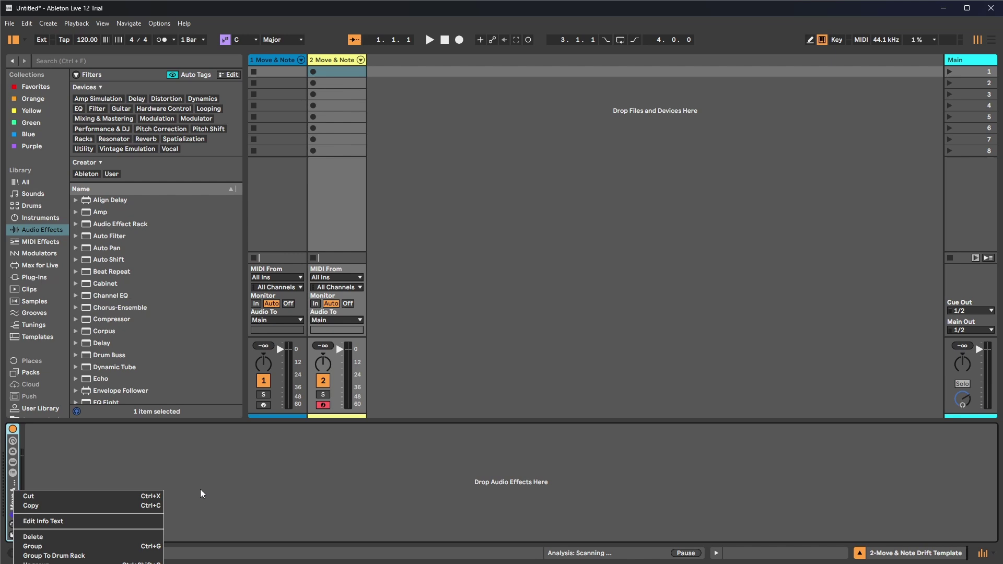
left_click(47, 563)
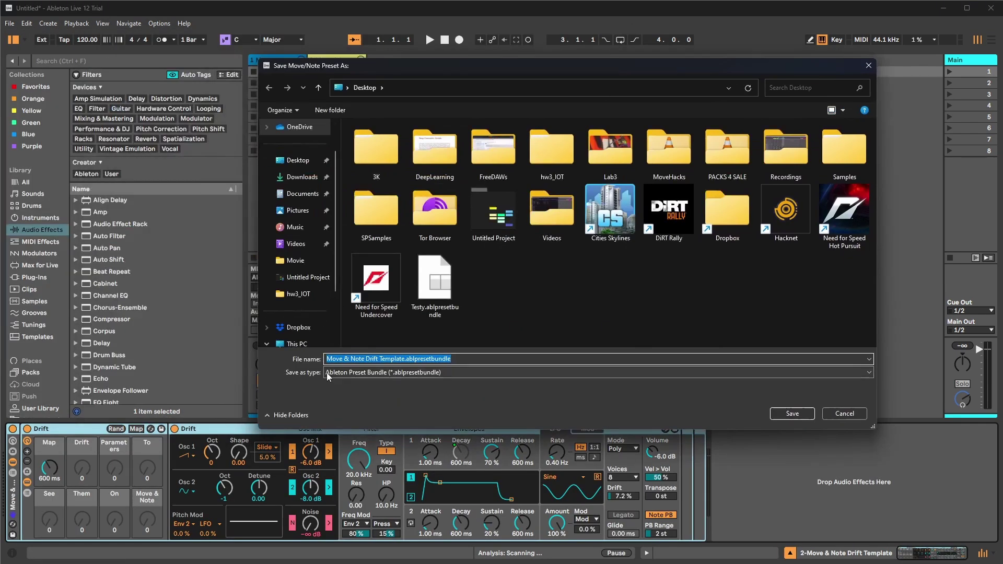
left_click(298, 160)
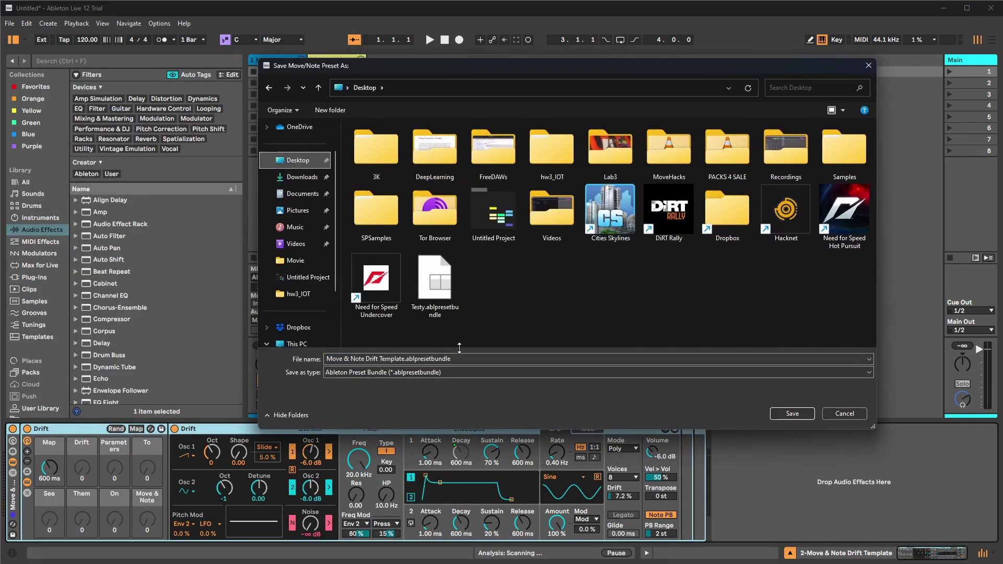
key("shift+Left")
key("shift+Left")
key("shift+Left")
key("shift+Left")
key("shift+Left")
key("shift+Left")
key("shift+Left")
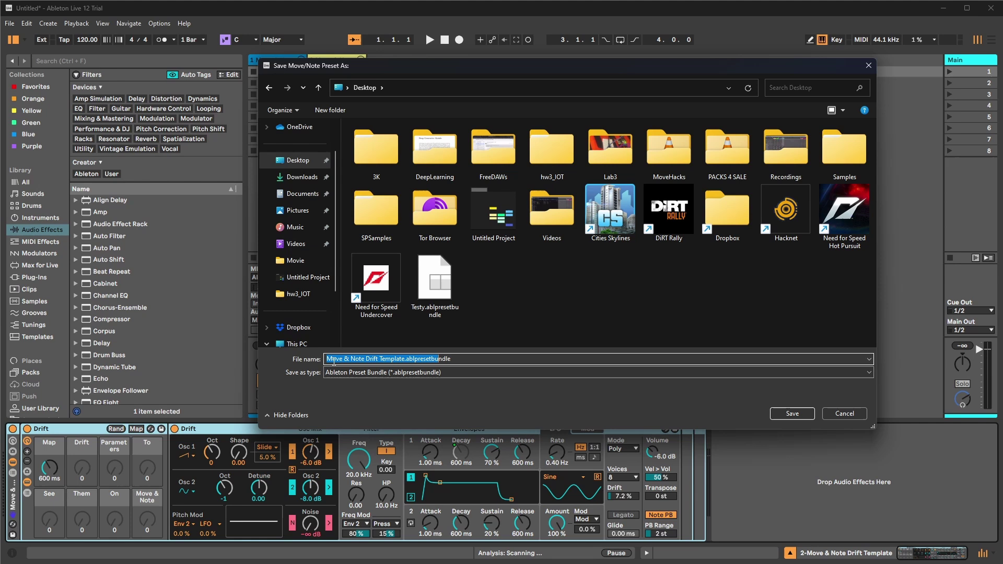
key("shift+Left")
key("shift+Left")
key("shift+Left")
key("shift+Left")
key("shift+Left")
key("shift+Left")
key("shift+Left")
key("shift+Left")
key("shift+Left")
key("shift+Left")
key("shift+Left")
key("shift+Left")
key("shift+Right")
type("v")
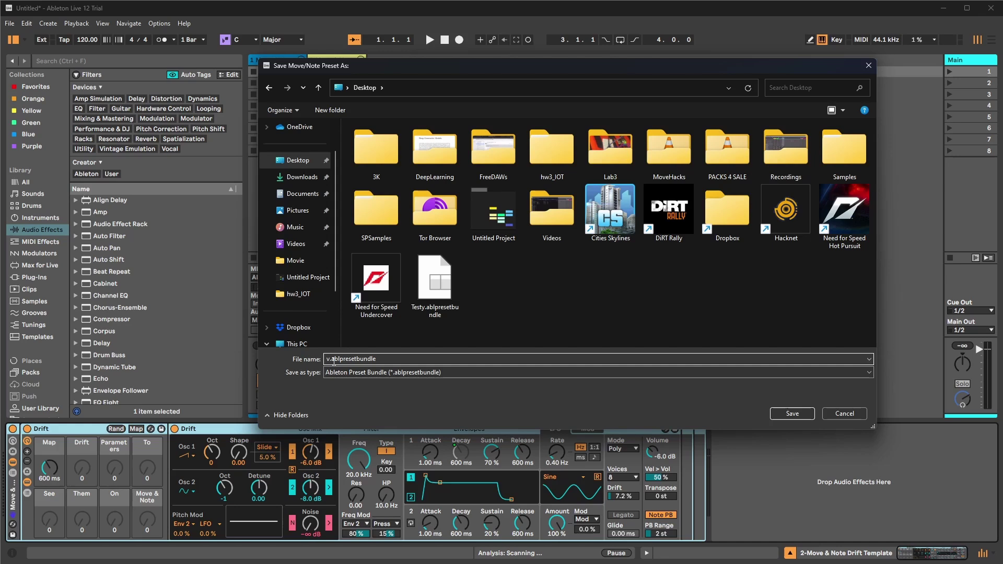
key("Escape")
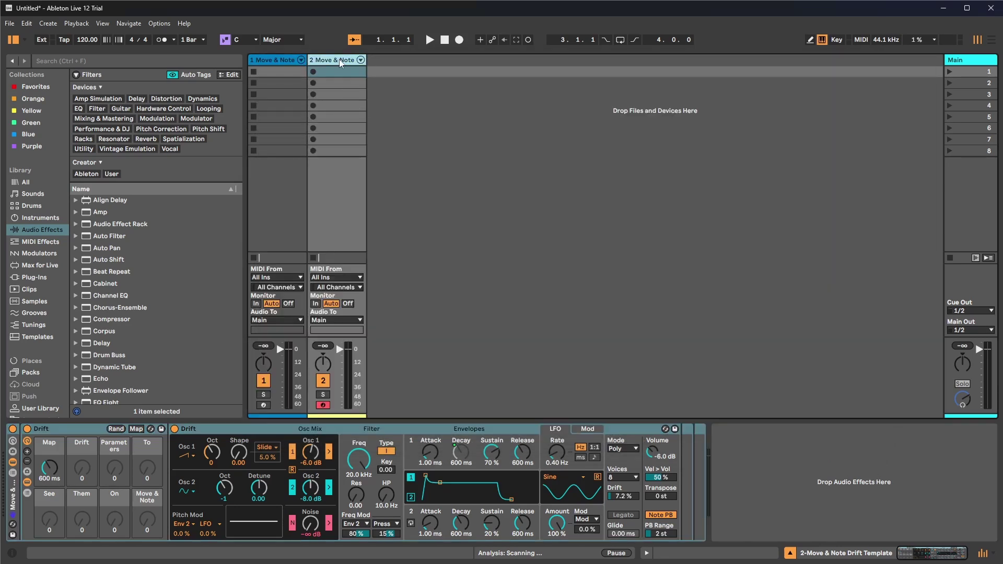
Show track 1's Drum Rack and select pads C2, A#1 Open Hi-Hat and the second Drum Sampler chain.
left_click(266, 62)
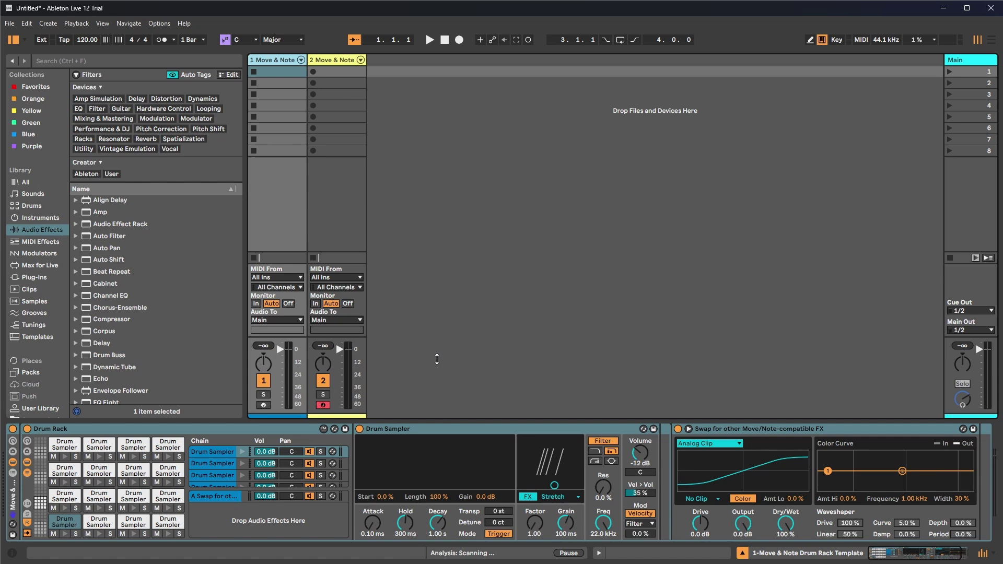
left_click(13, 443)
left_click(13, 443)
left_click(13, 443)
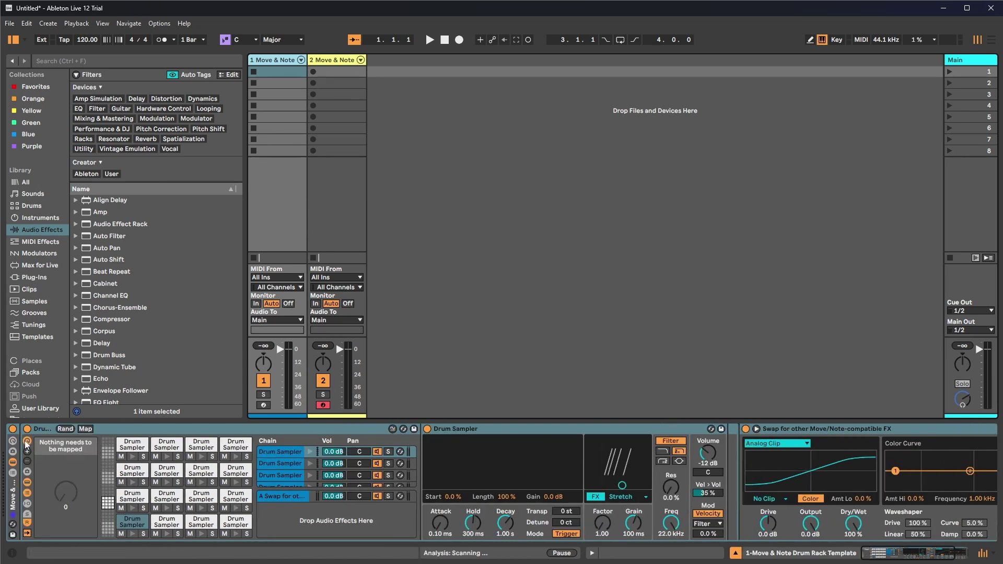
left_click(13, 443)
left_click(65, 447)
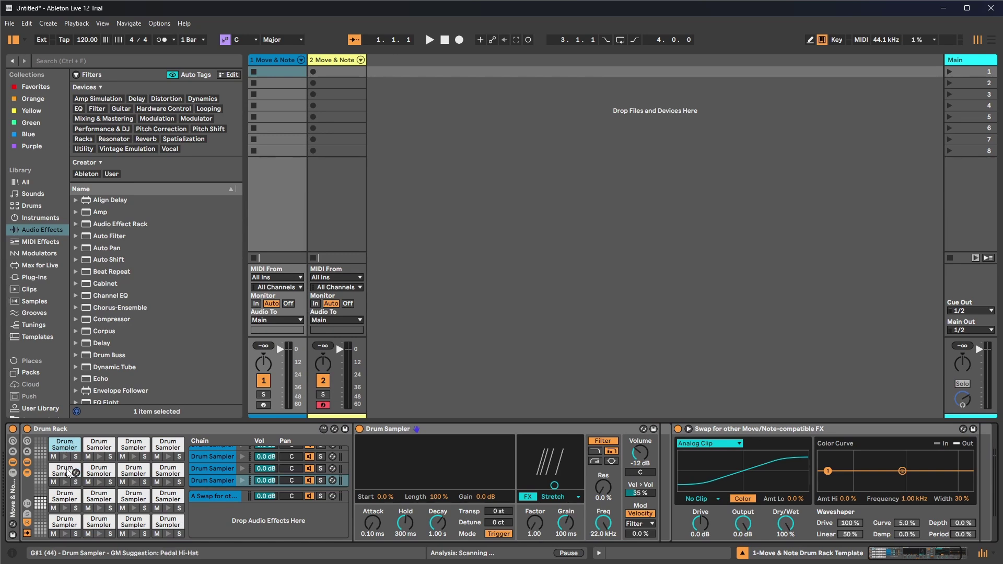
left_click(65, 470)
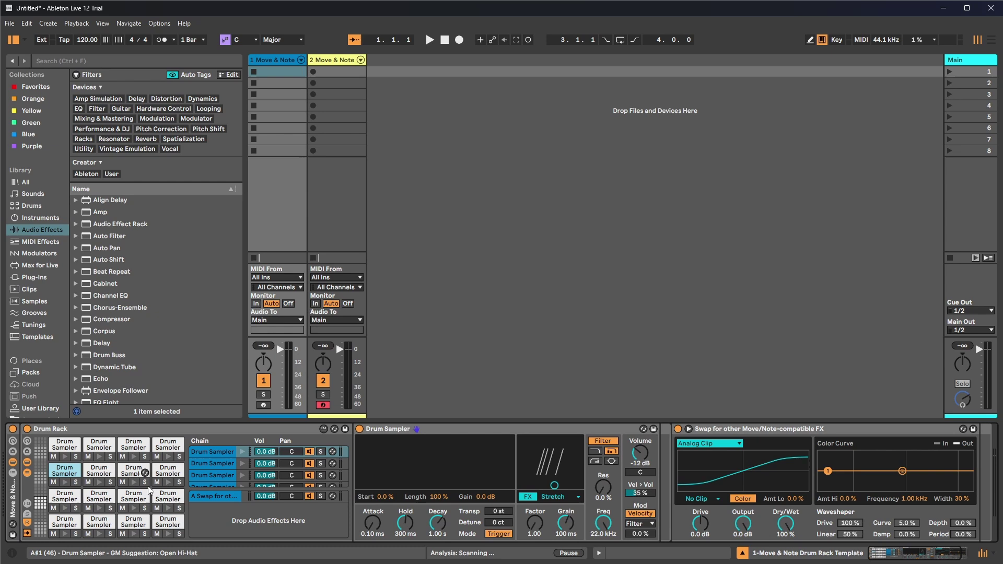
left_click(134, 472)
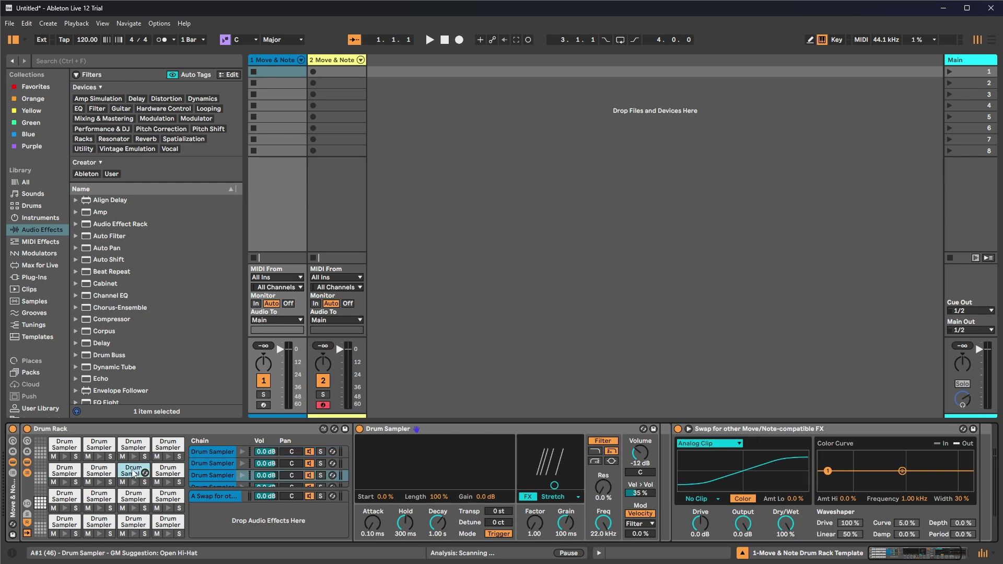
left_click(215, 469)
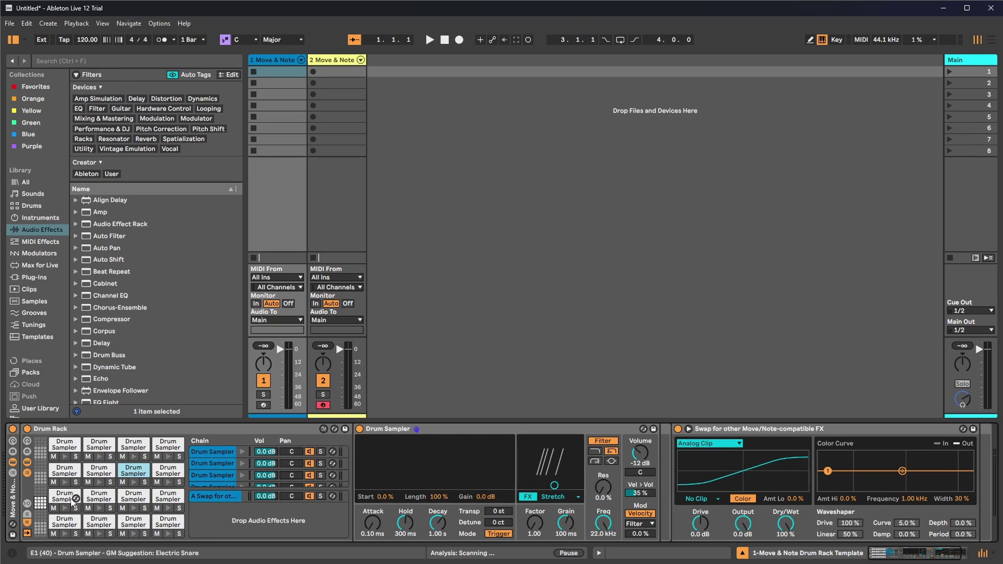
Show the chains' receive, choke and output settings, leave C1 choke at None, select Swap FX.
left_click(27, 503)
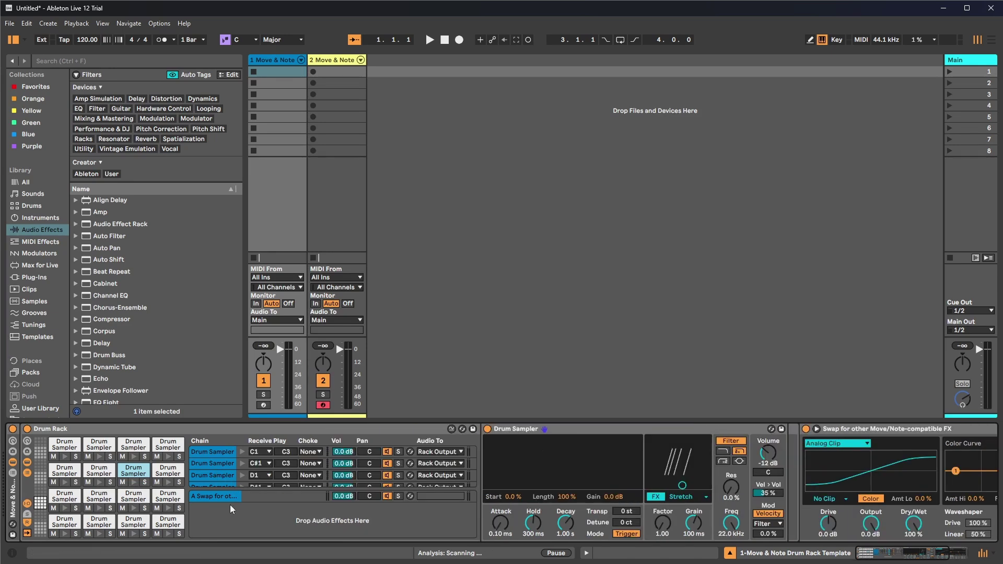
scroll(255, 470, "down", 3)
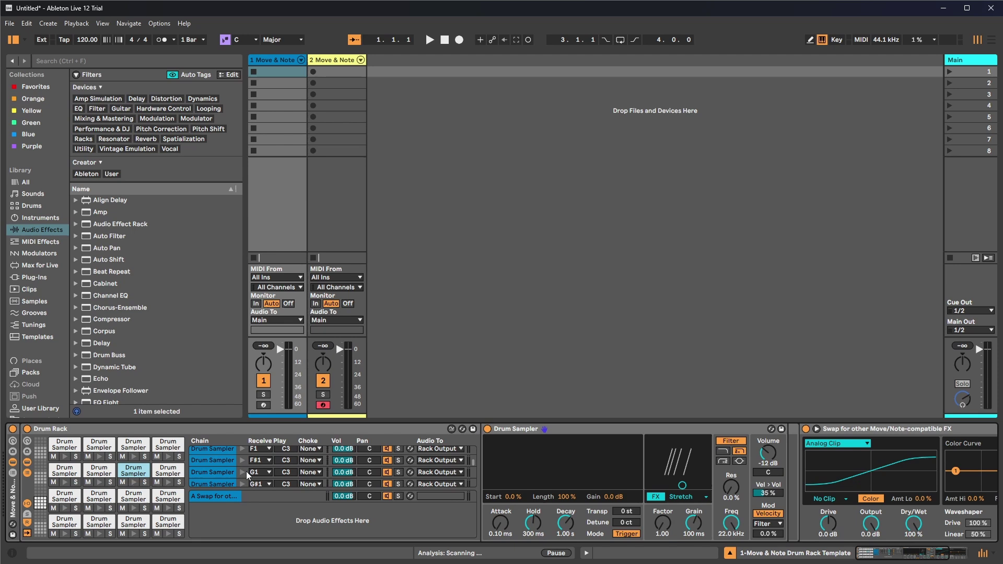
scroll(260, 474, "up", 3)
left_click(312, 452)
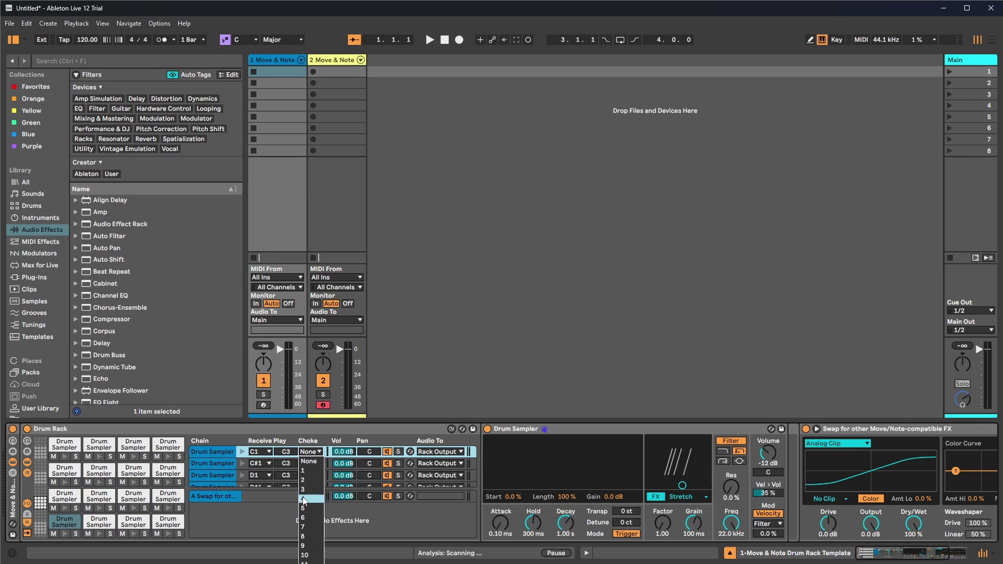
left_click(222, 499)
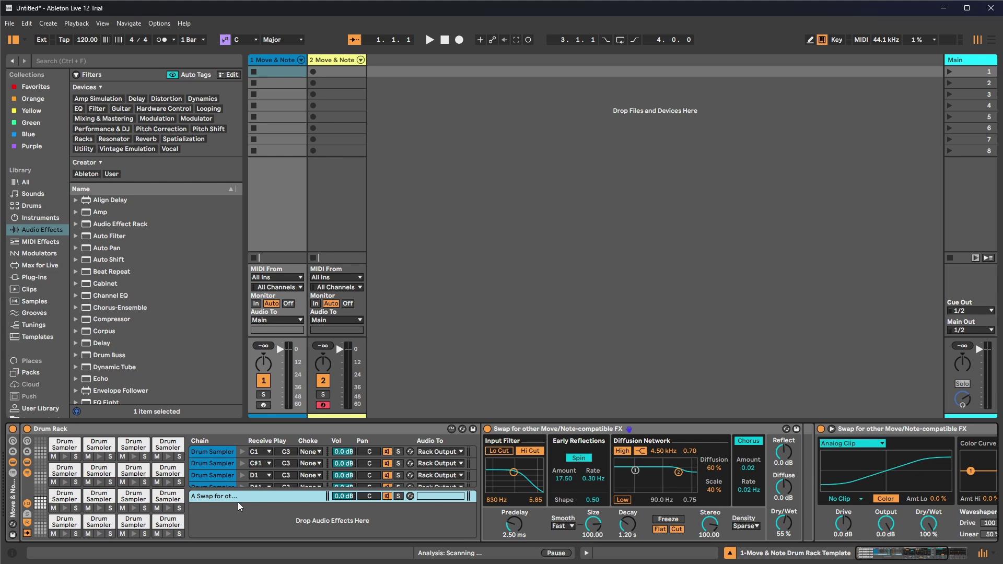
Save the Drum Rack through Save Move/Note Preset as a preset bundle on the Desktop.
mouse_move(878, 562)
left_mouse_down()
mouse_move(934, 556)
mouse_move(881, 560)
left_mouse_up()
left_click(867, 437)
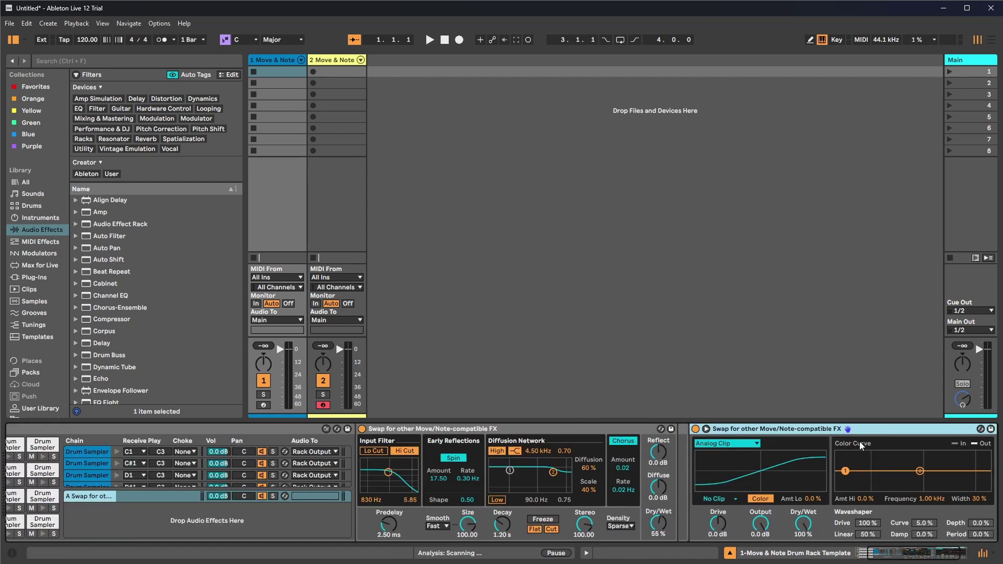
left_click(882, 557)
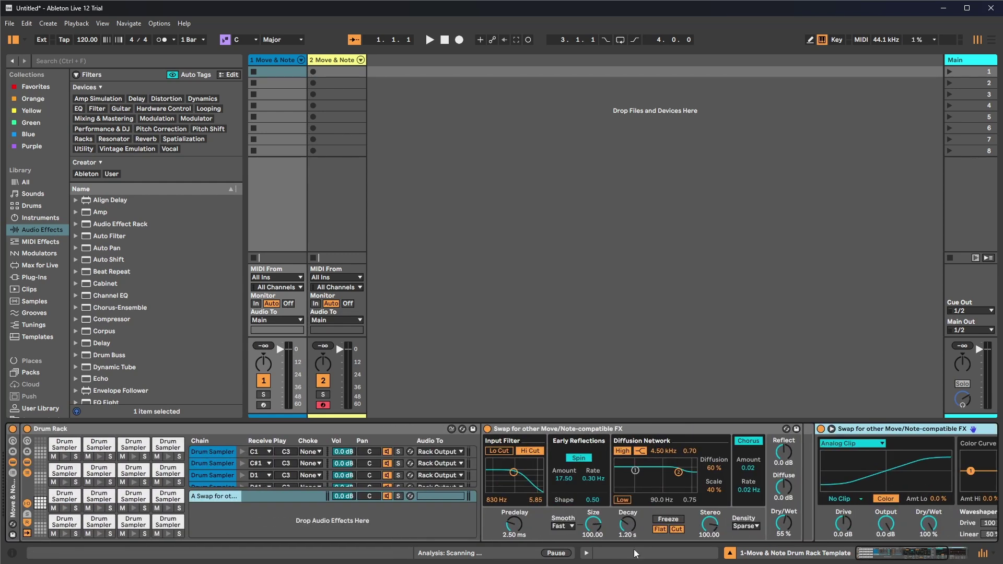
right_click(14, 486)
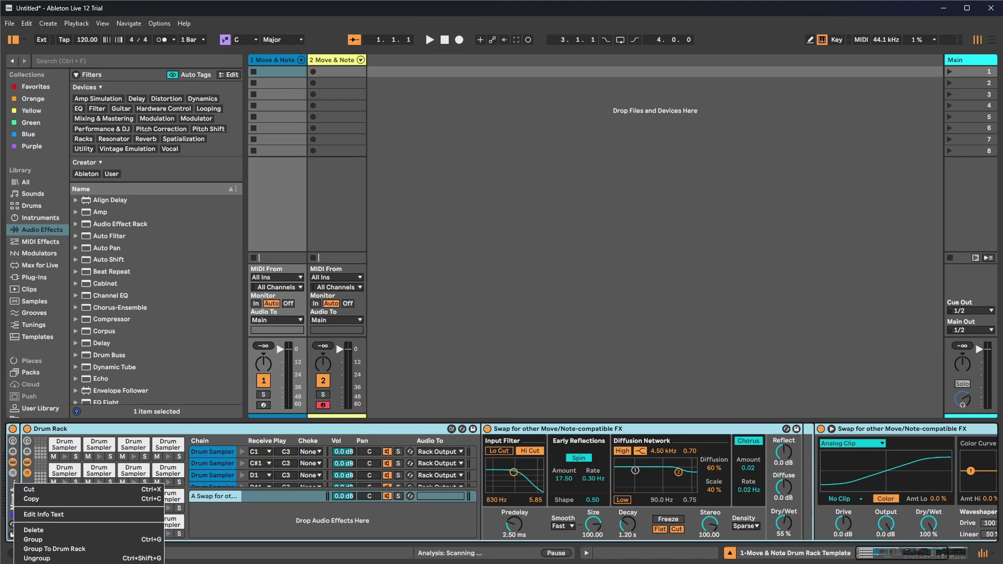
left_click(47, 562)
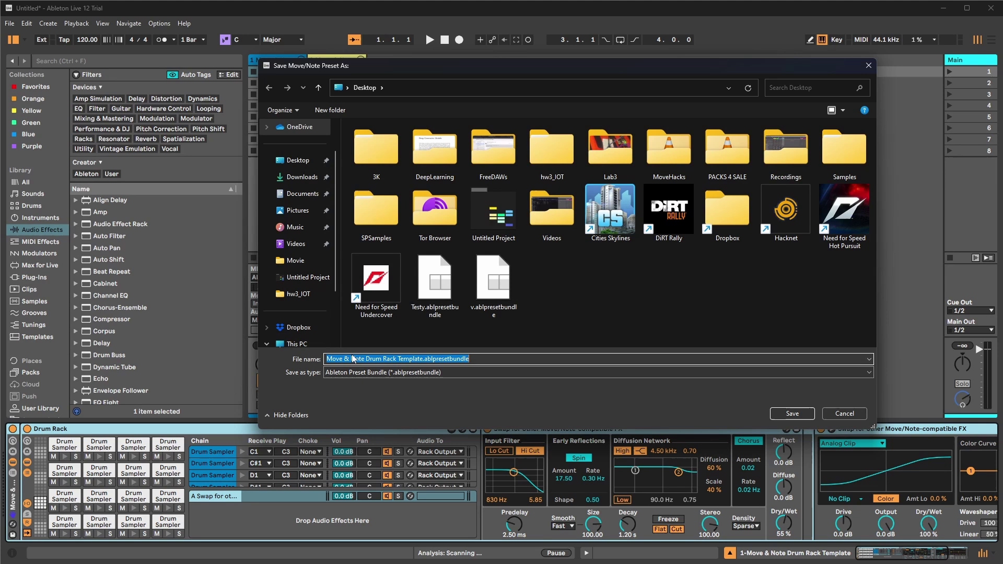
key("shift+Left")
key("shift+Left")
key("shift+Left")
key("shift+Left")
key("shift+Left")
key("shift+Left")
key("shift+Left")
key("shift+Left")
key("shift+Left")
key("shift+Left")
key("shift+Left")
key("shift+Left")
key("shift+Left")
key("shift+Left")
key("shift+Left")
key("shift+Left")
key("Return")
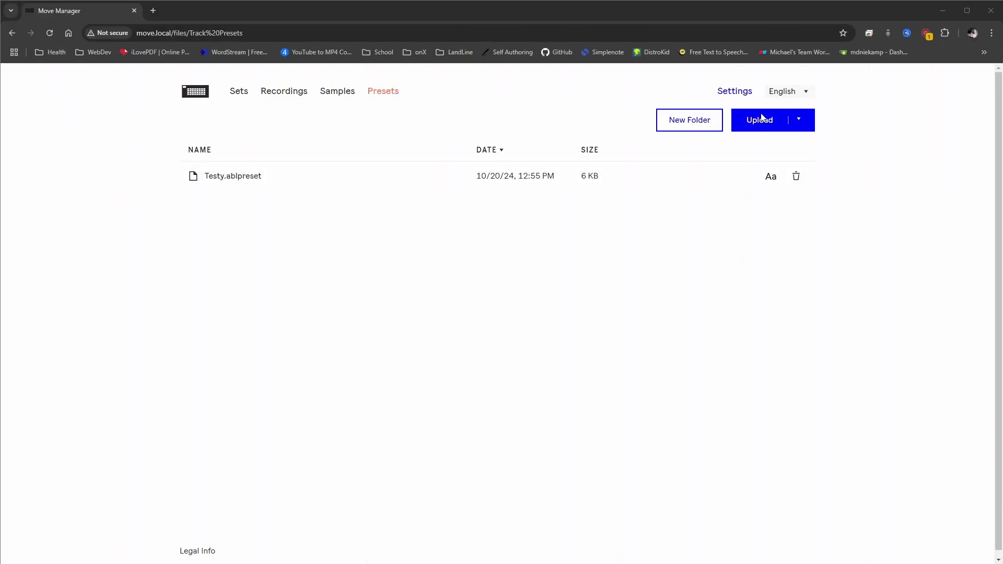
Upload v.ablpresetbundle and d.ablpresetbundle together into Move Manager's Presets, alongside Testy.ablpreset.
left_click(761, 117)
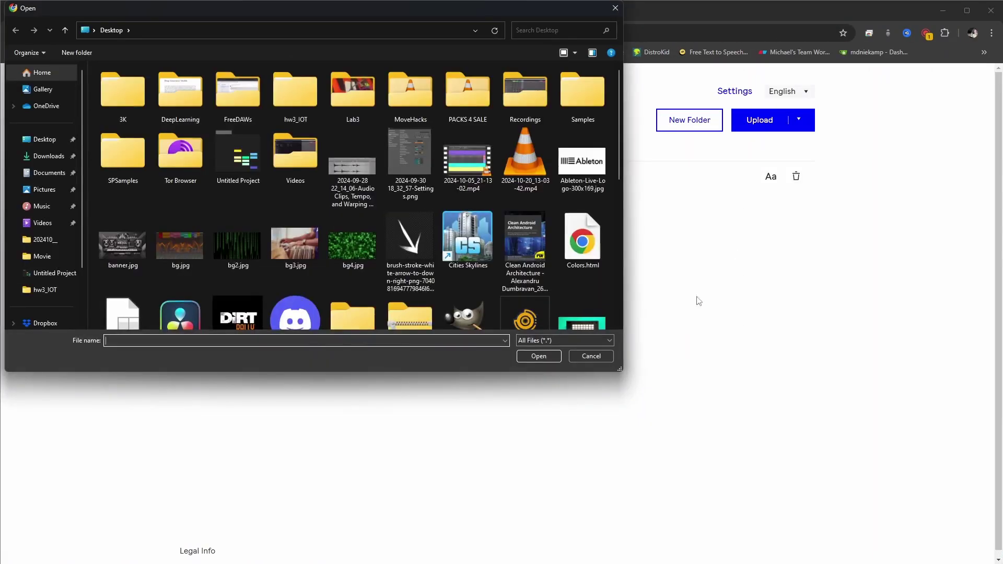
scroll(321, 293, "down", 5)
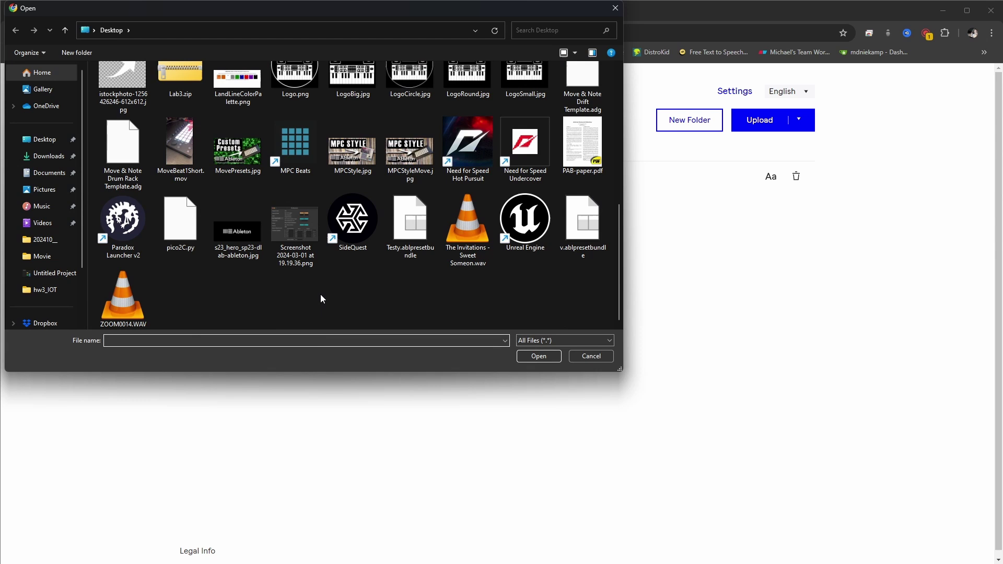
left_click(583, 225)
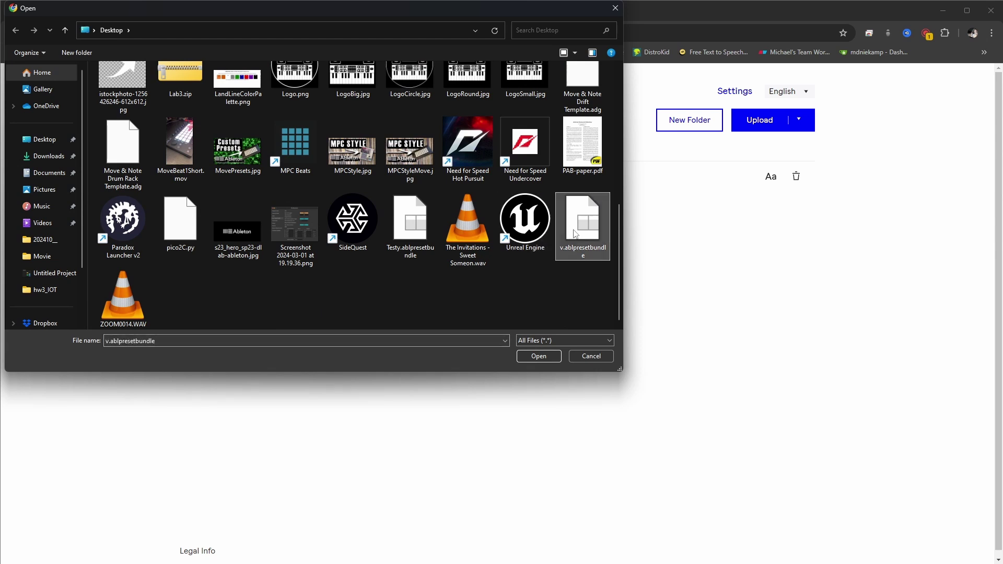
scroll(425, 291, "up", 5)
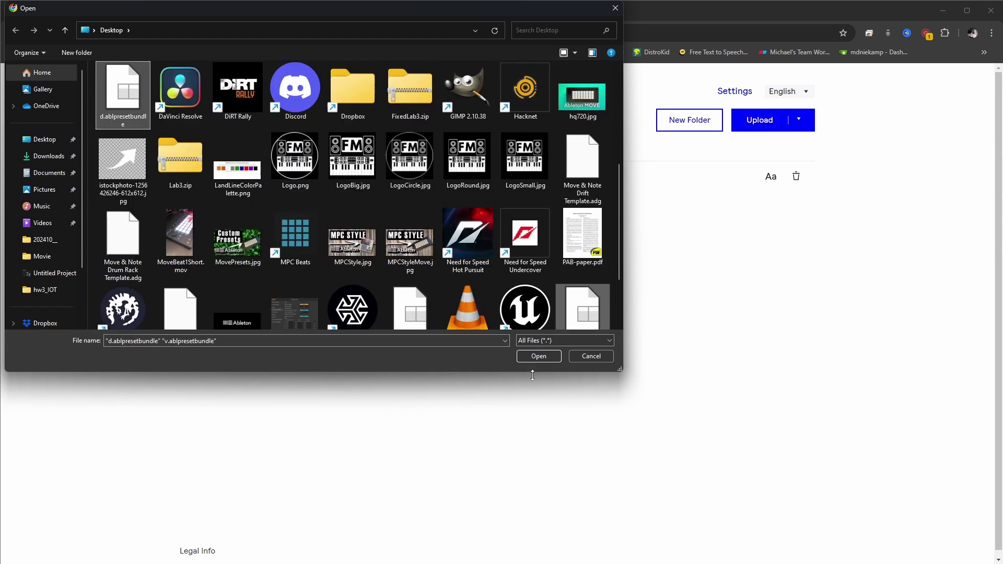
left_click(540, 356)
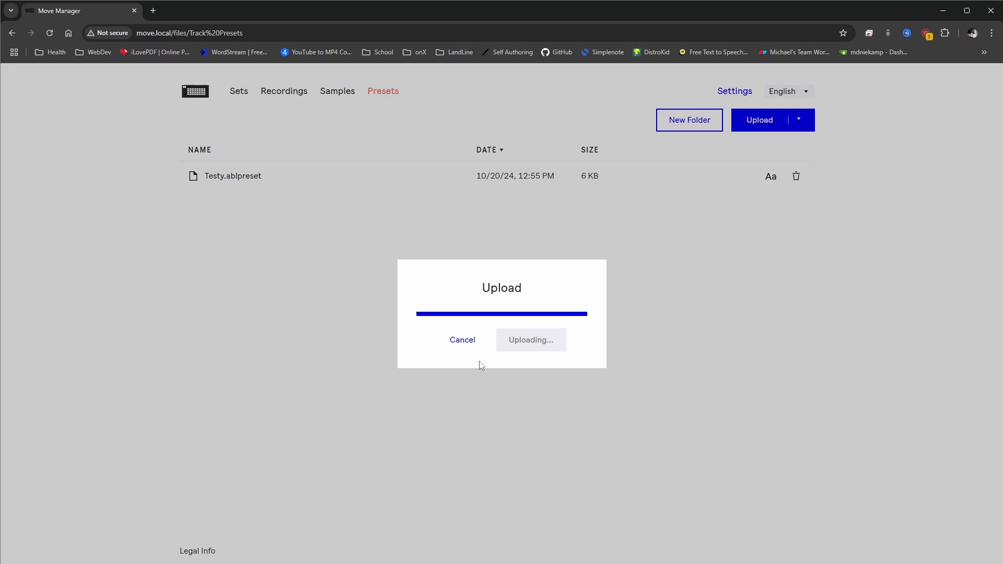